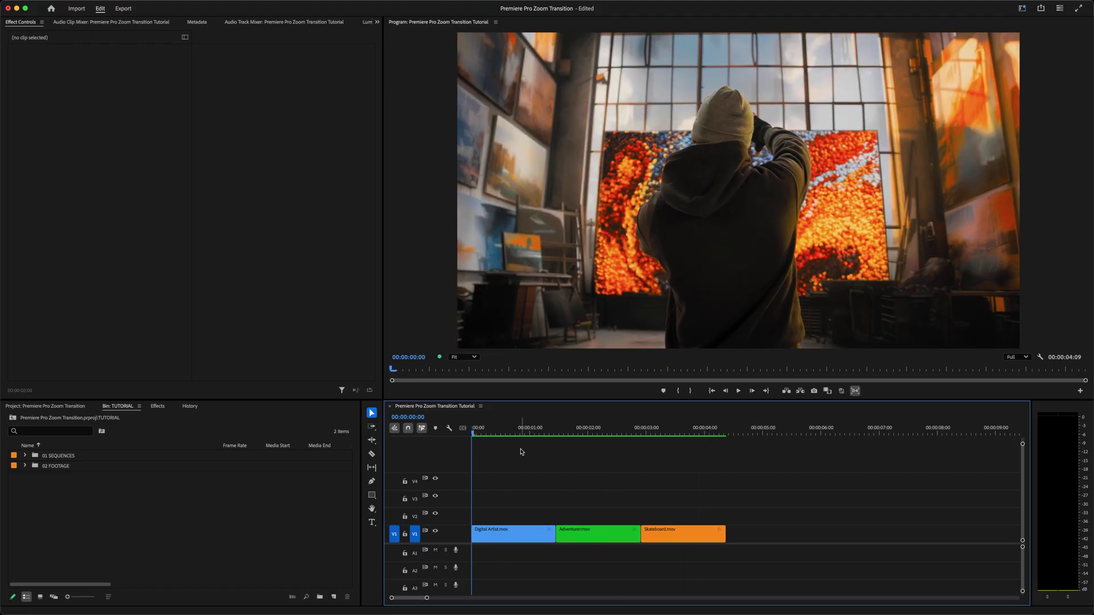
Park the playhead at the start of Adventurer.mov and zoom the timeline in on the three clips.
{"action": "left_click", "coordinate": [557, 433]}
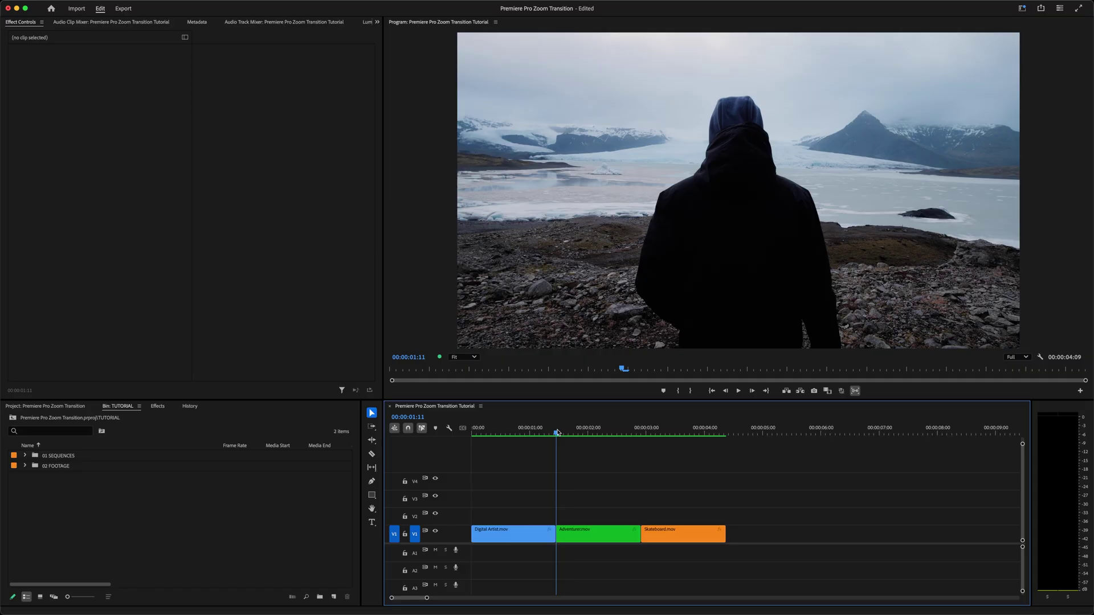
{"action": "key", "text": "="}
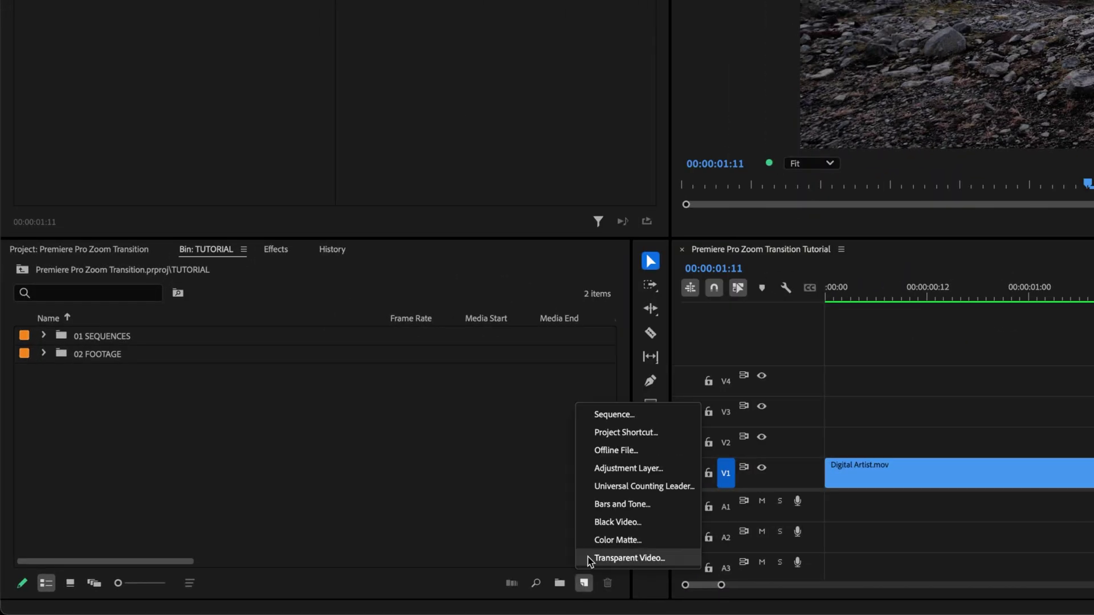
Create a new Adjustment Layer and place it on V2 over the Adventurer.mov cut.
{"action": "left_click", "coordinate": [601, 469]}
{"action": "key", "text": "Return"}
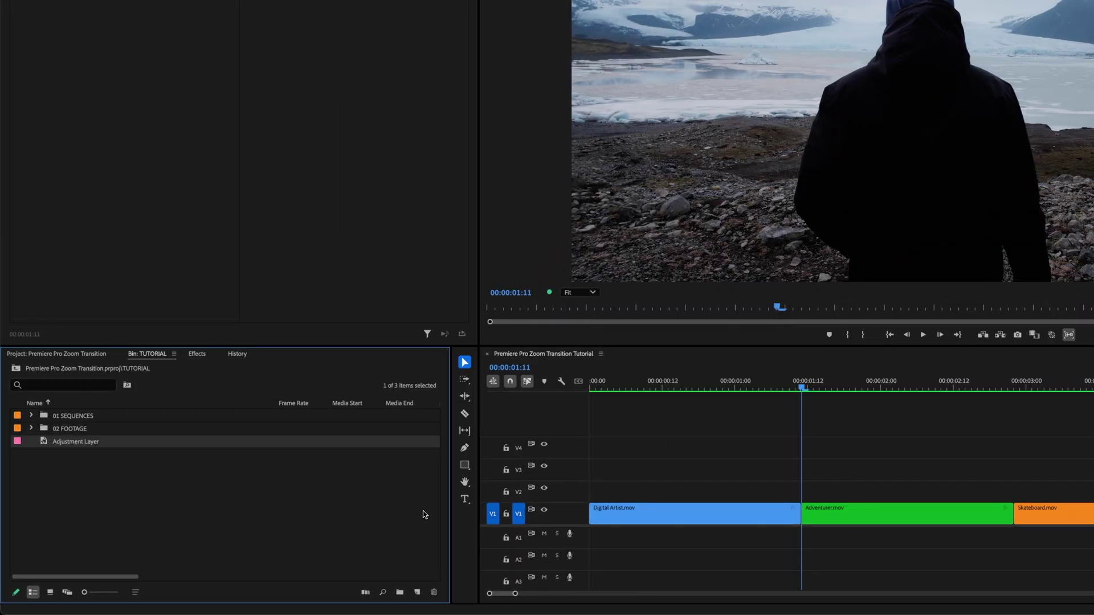
{"action": "left_click_drag", "start_coordinate": [87, 445], "coordinate": [676, 494]}
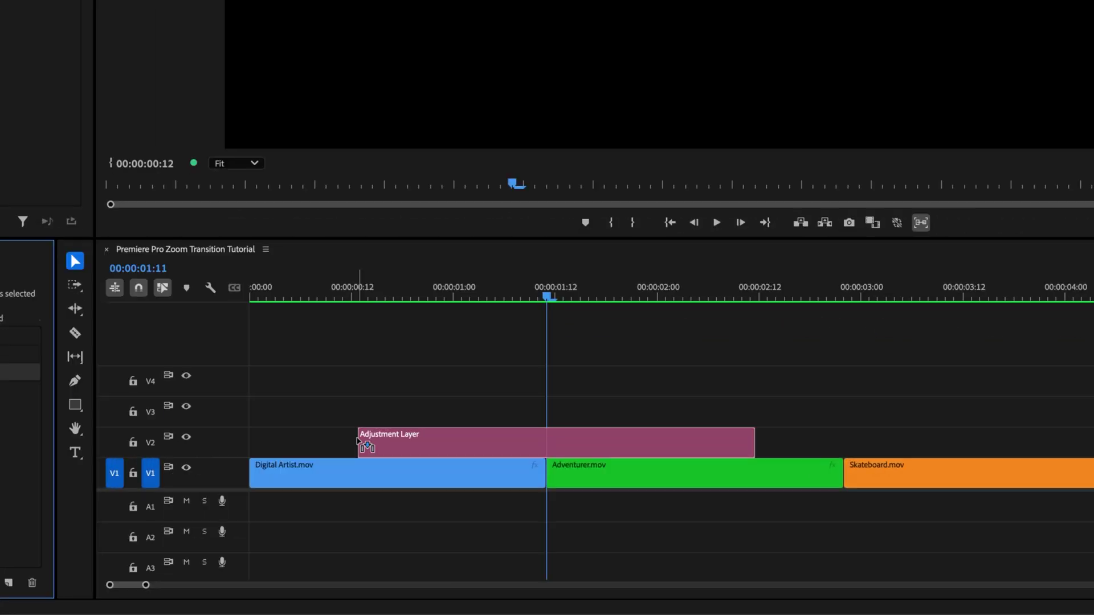
{"action": "left_click_drag", "start_coordinate": [359, 442], "coordinate": [361, 442]}
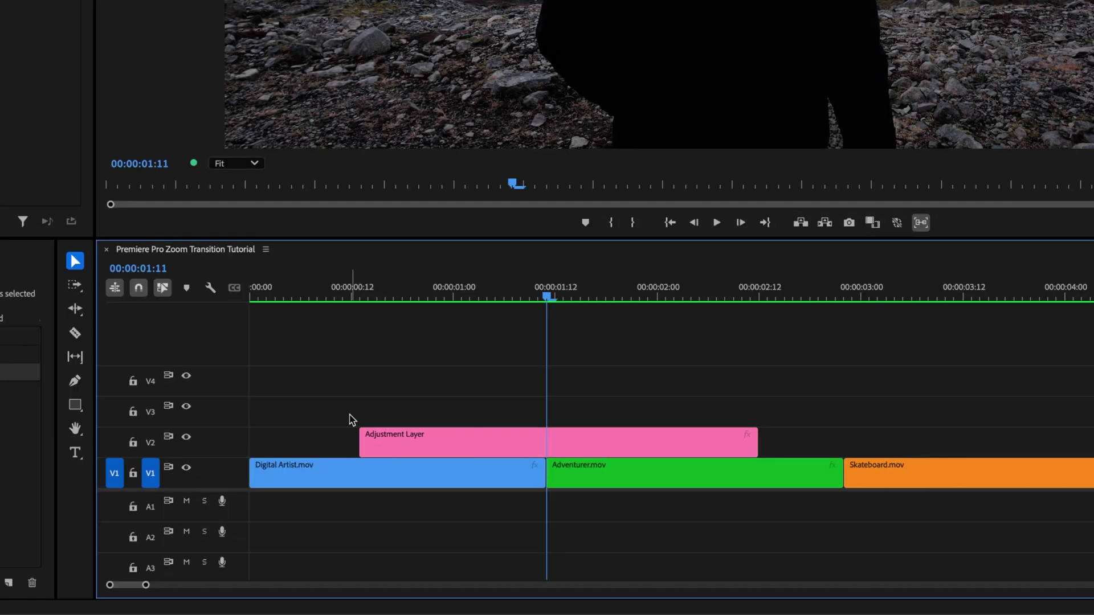
Trim the adjustment layer to span 00:00:00:20 through 00:00:02:02.
{"action": "key", "text": "shift"}
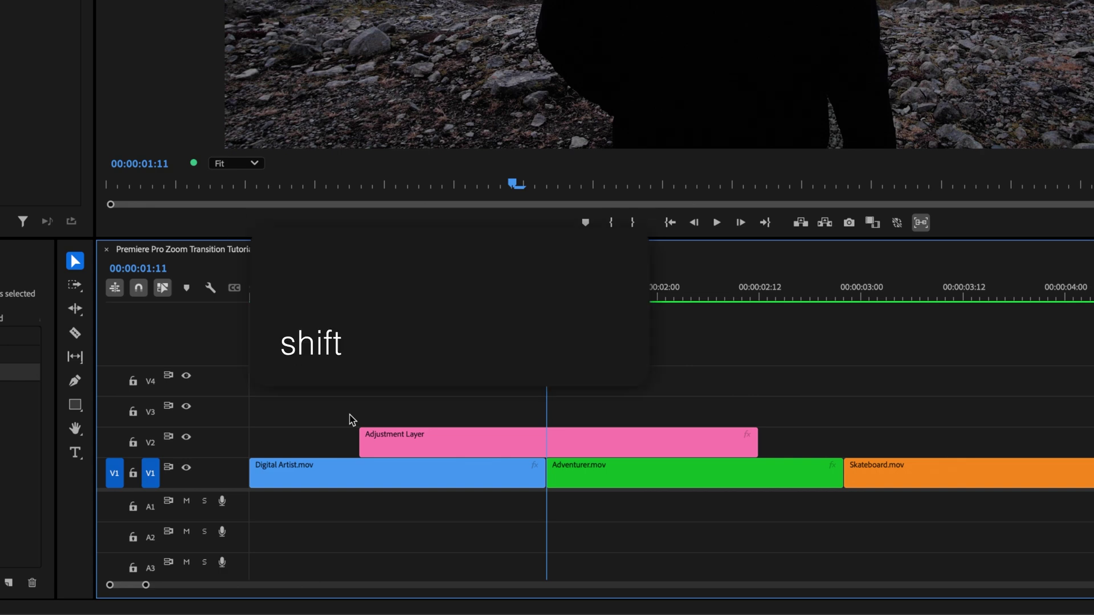
{"action": "key", "text": "shift+Left"}
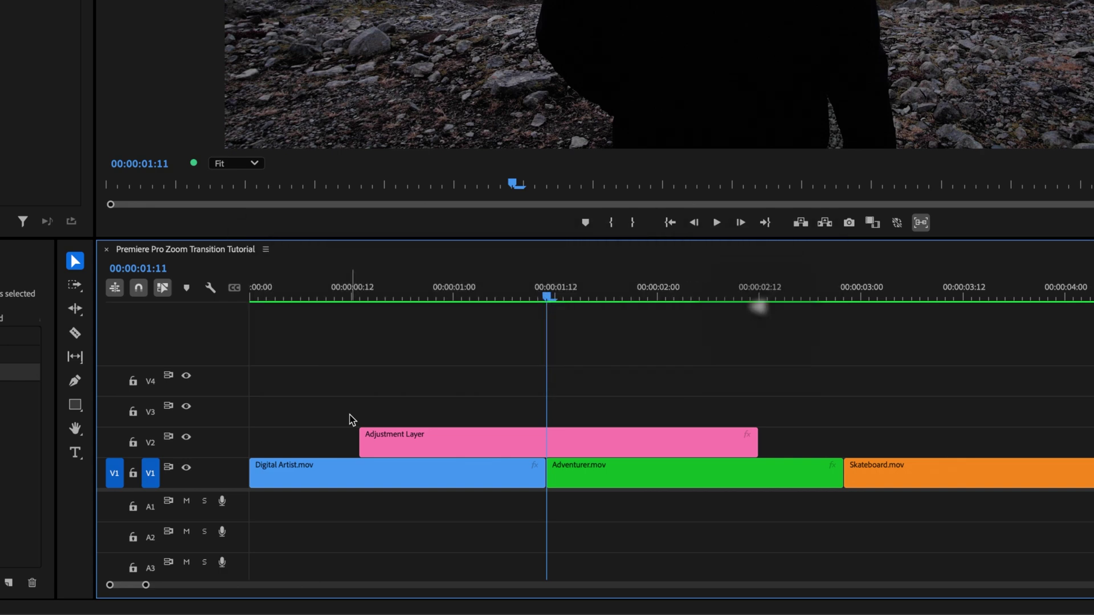
{"action": "key", "text": "shift+Left"}
{"action": "key", "text": "shift+Left"}
{"action": "key", "text": "shift+Left"}
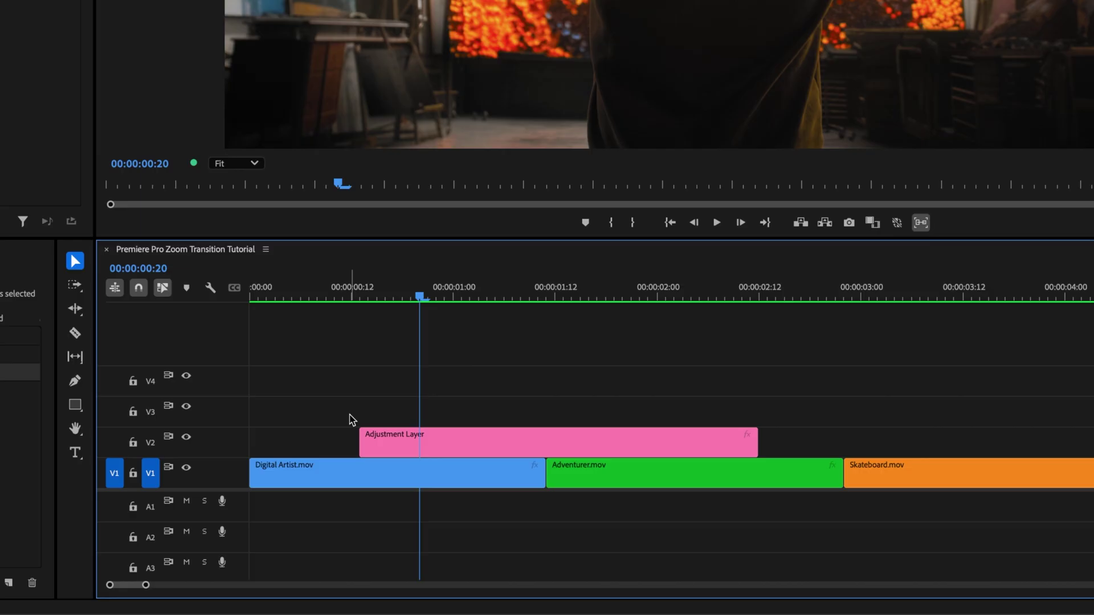
{"action": "left_click_drag", "start_coordinate": [361, 438], "coordinate": [420, 437]}
{"action": "key", "text": "shift+Right"}
{"action": "key", "text": "shift+Right"}
{"action": "key", "text": "shift+Right"}
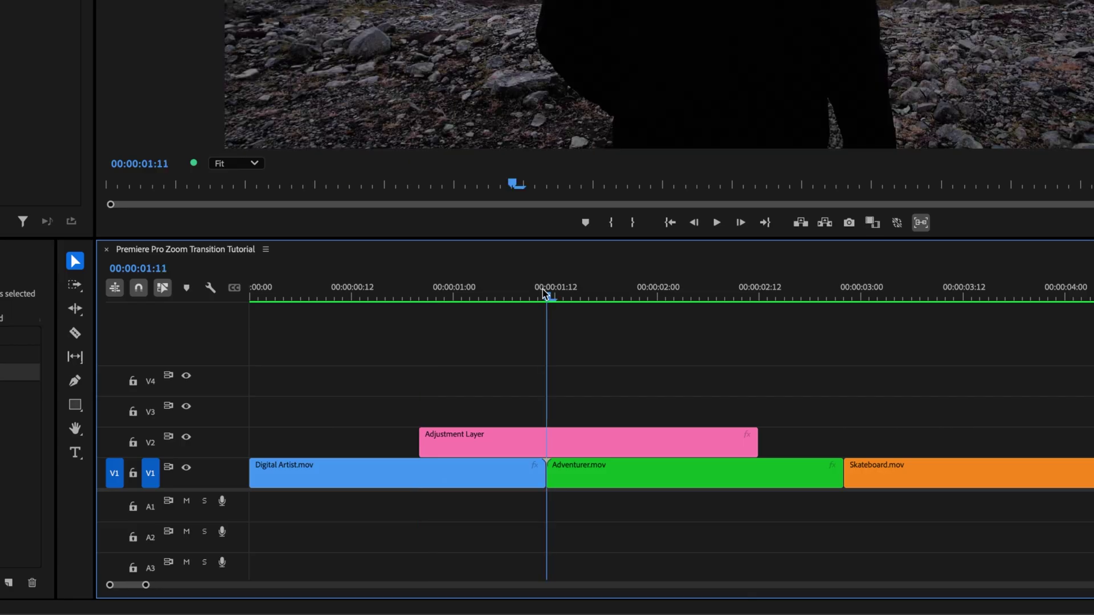
{"action": "key", "text": "shift+Right"}
{"action": "key", "text": "shift+Right"}
{"action": "key", "text": "shift+Right"}
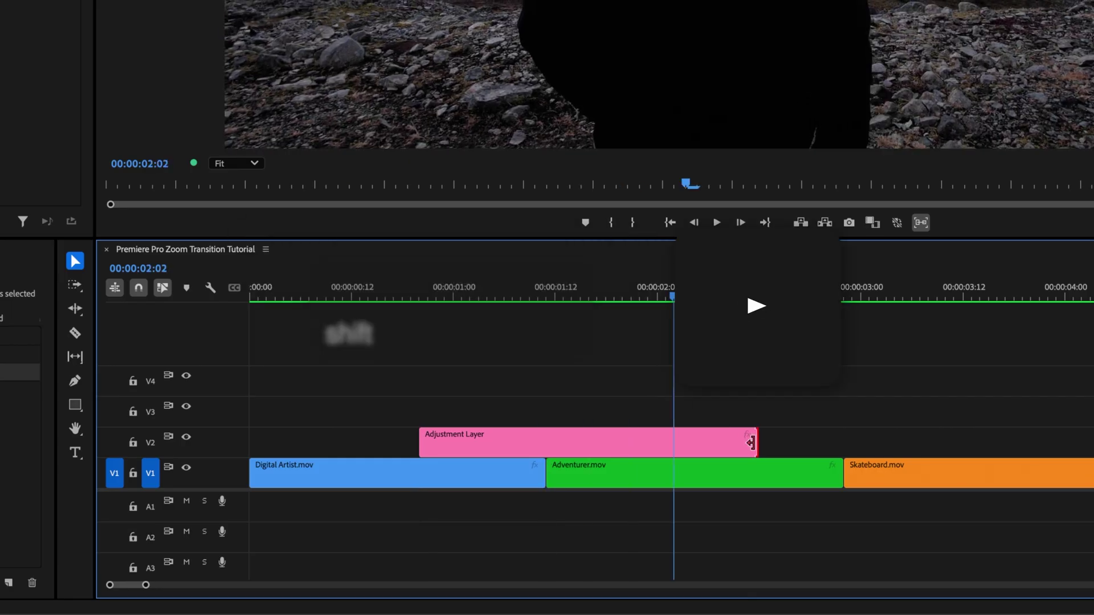
{"action": "left_click_drag", "start_coordinate": [756, 439], "coordinate": [668, 439]}
Razor the V2 adjustment layer into two clips at the Adventurer.mov edit point.
{"action": "key", "text": "c"}
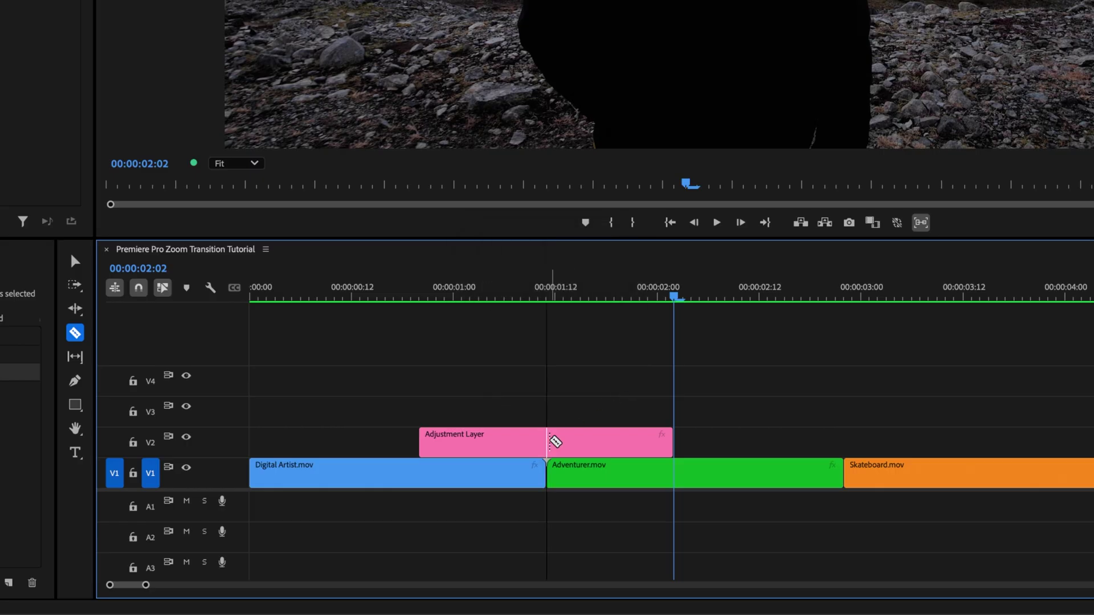
{"action": "left_click", "coordinate": [548, 442]}
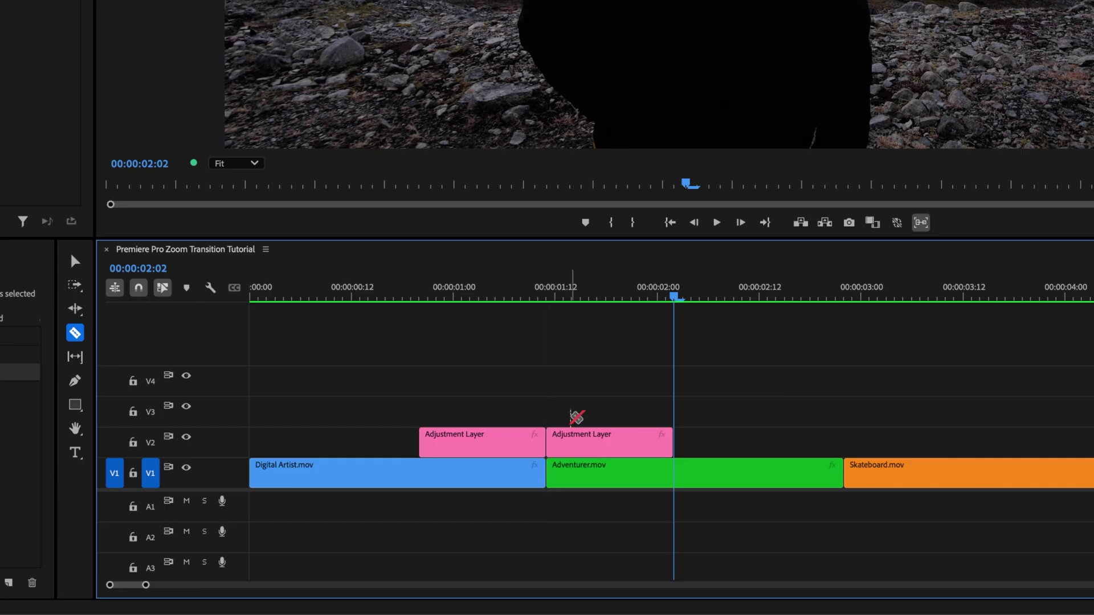
{"action": "key", "text": "v"}
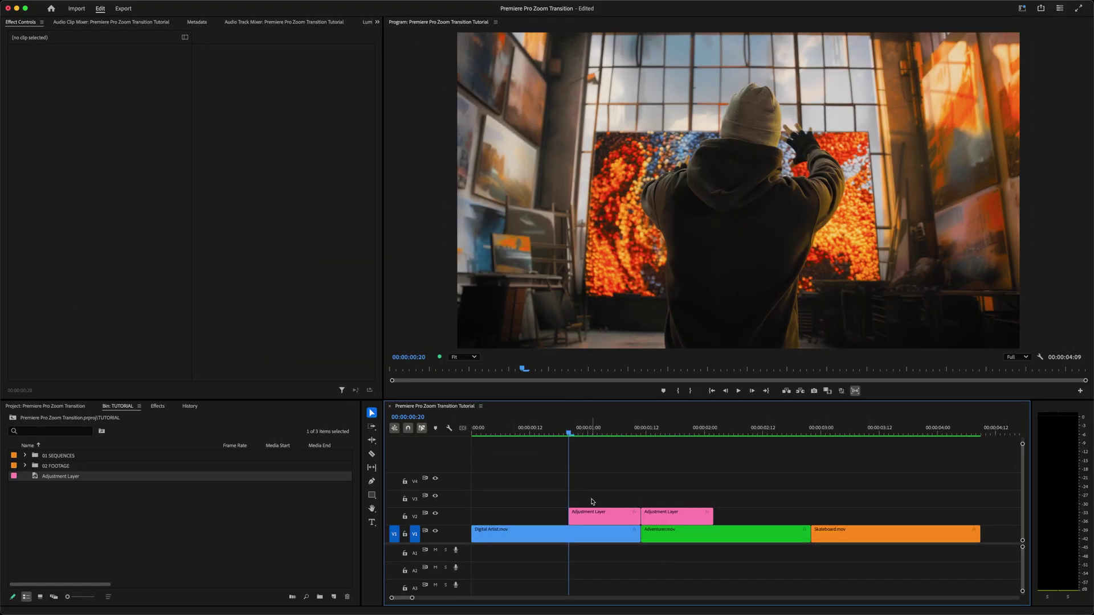
Search Effects for 'transform' and apply Transform to the first adjustment layer clip.
{"action": "left_click", "coordinate": [597, 520]}
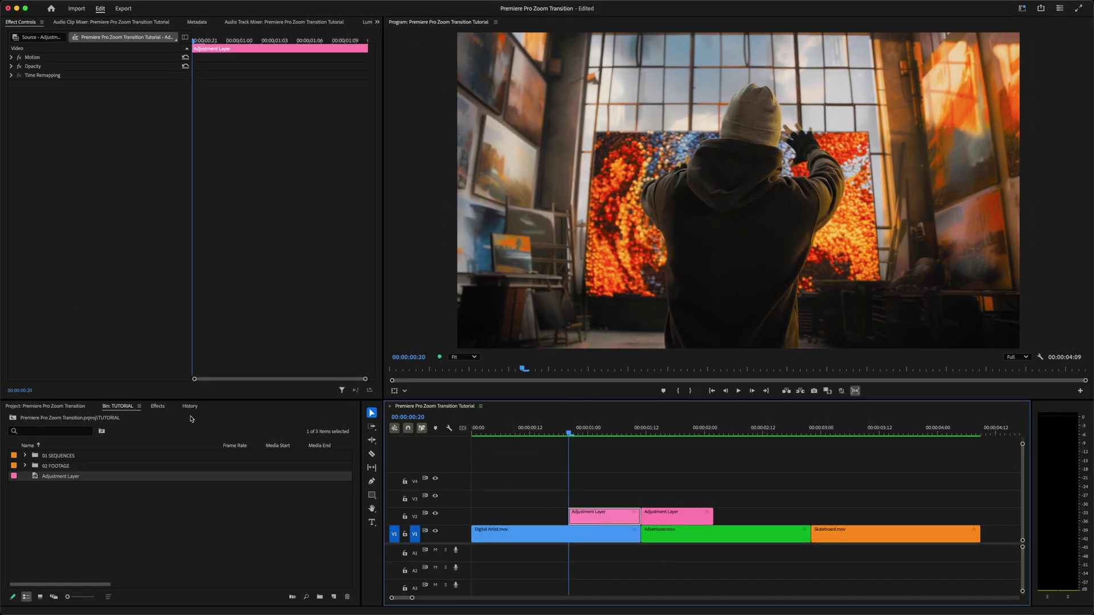
{"action": "left_click", "coordinate": [158, 406]}
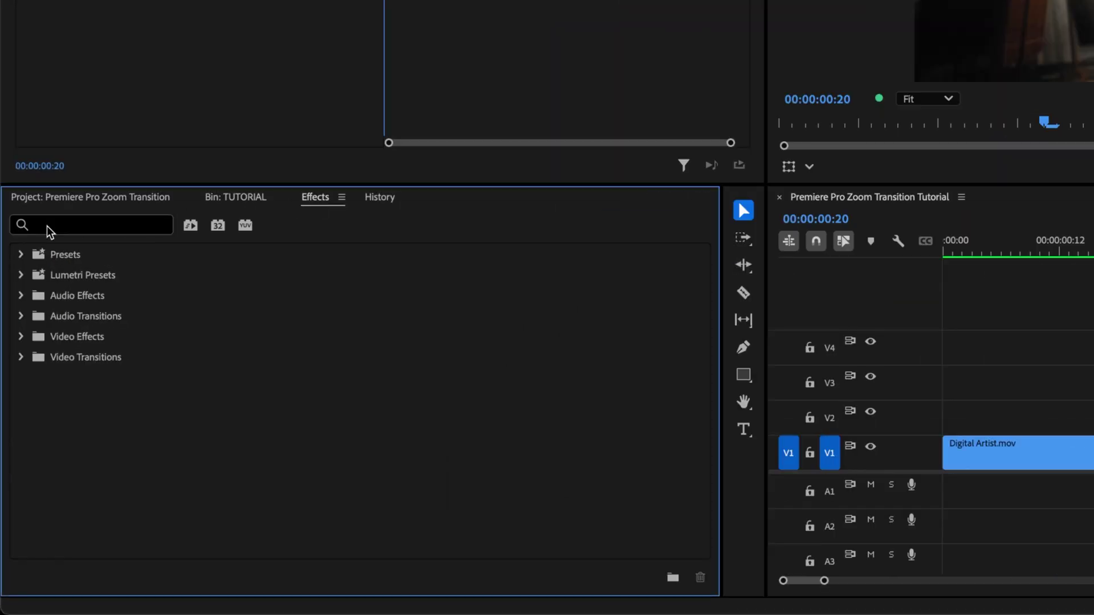
{"action": "left_click", "coordinate": [48, 226]}
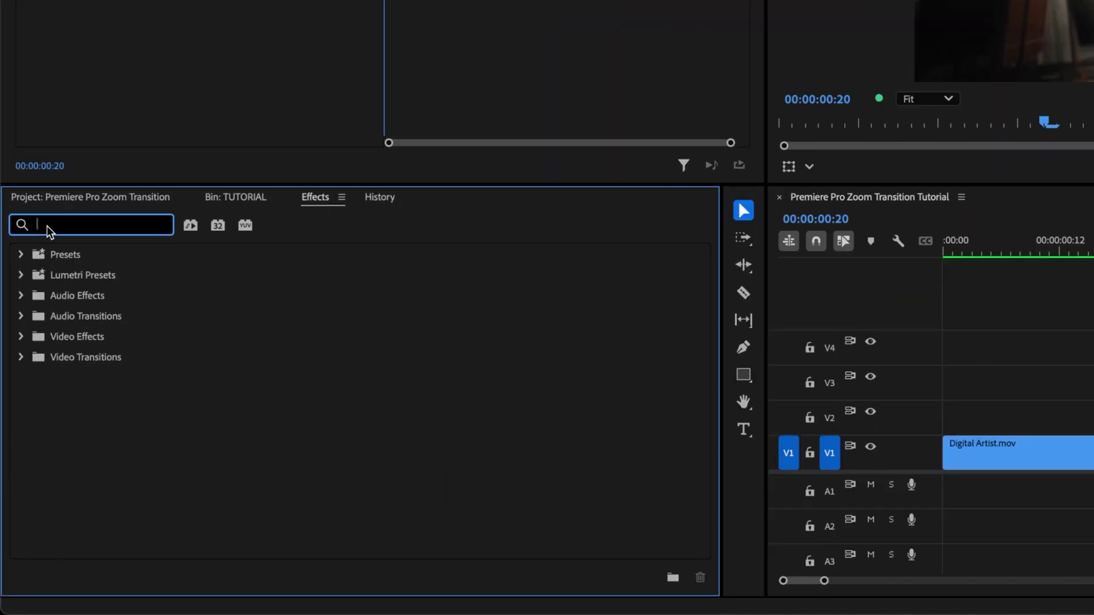
{"action": "type", "text": "transform"}
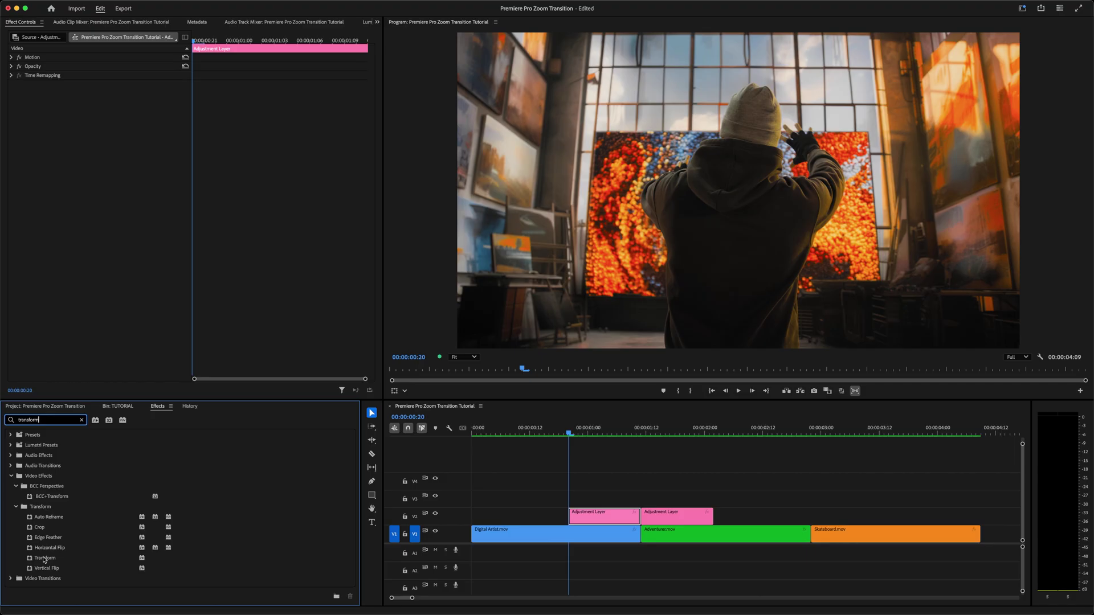
{"action": "double_click", "coordinate": [44, 559]}
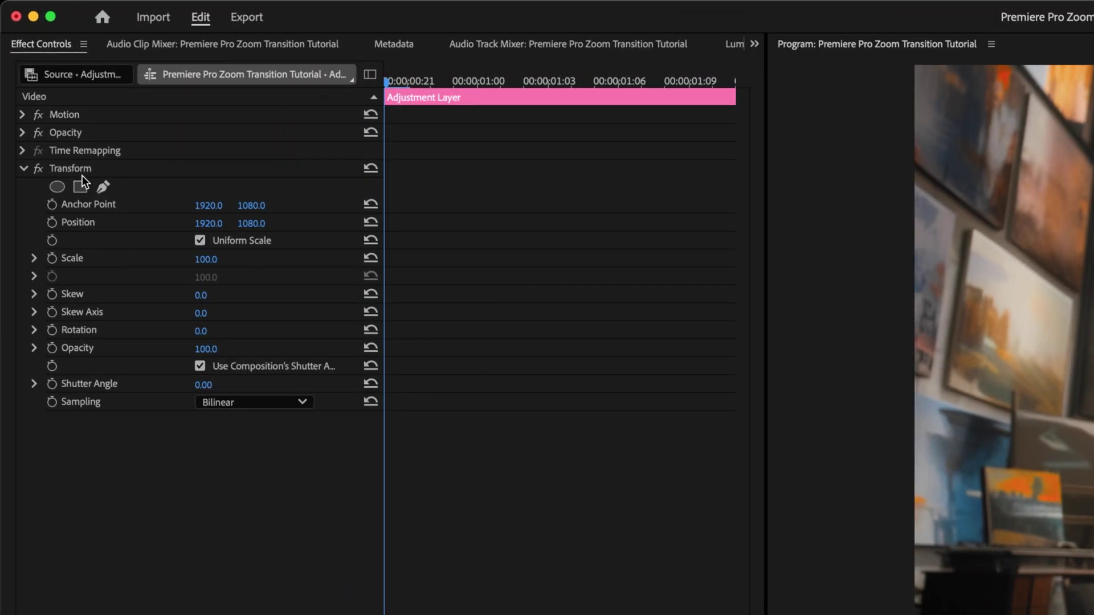
Keyframe Transform Scale from 100 at the layer's start to 200 at its end.
{"action": "left_click", "coordinate": [35, 258]}
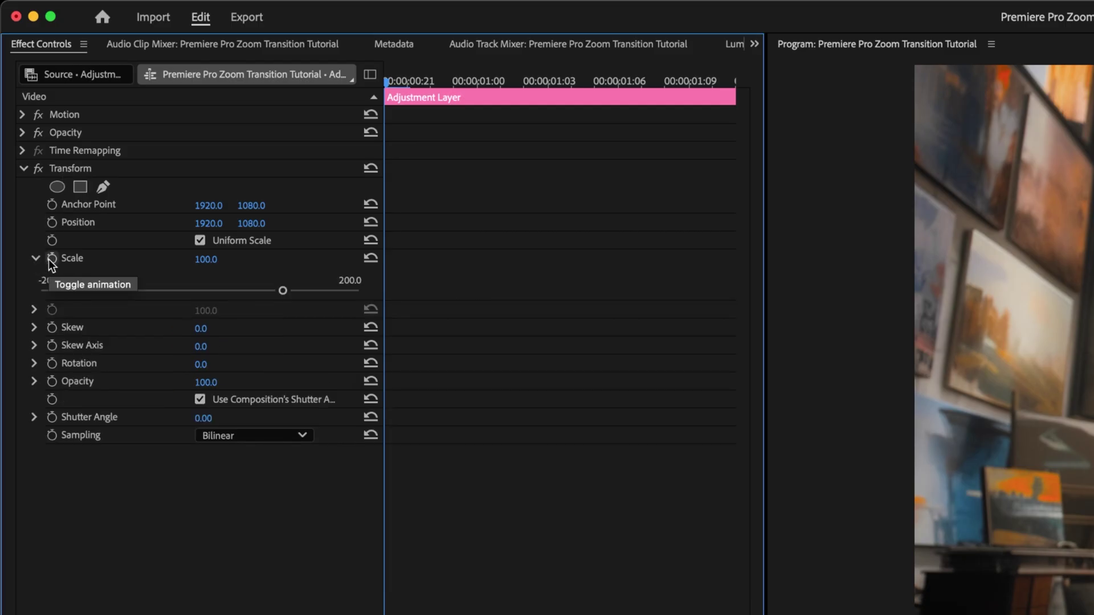
{"action": "left_click", "coordinate": [52, 259]}
{"action": "key", "text": "space"}
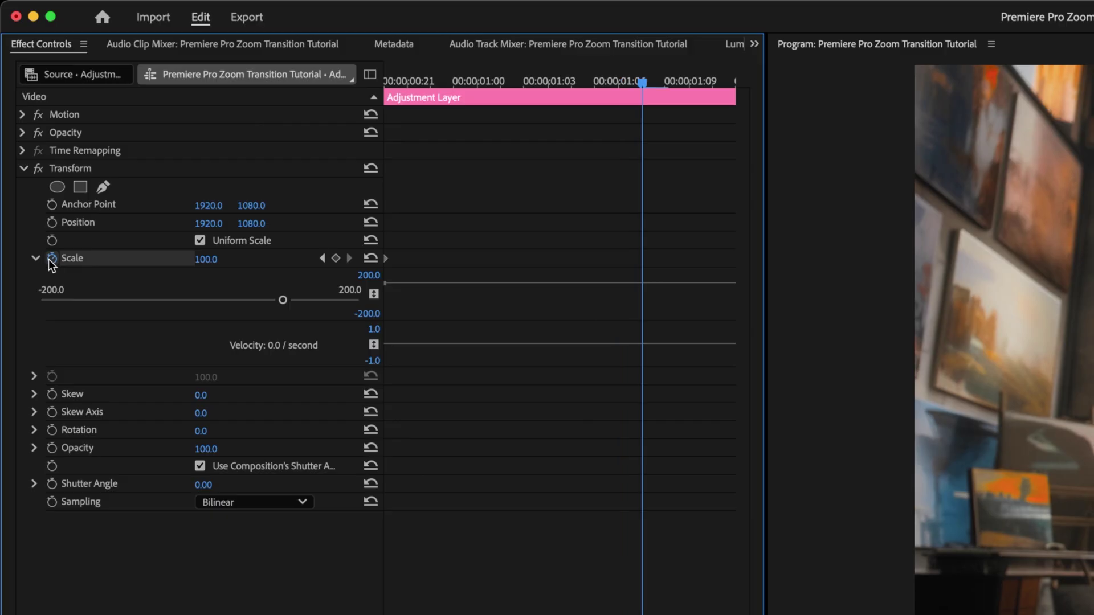
{"action": "left_click", "coordinate": [215, 260]}
{"action": "type", "text": "200"}
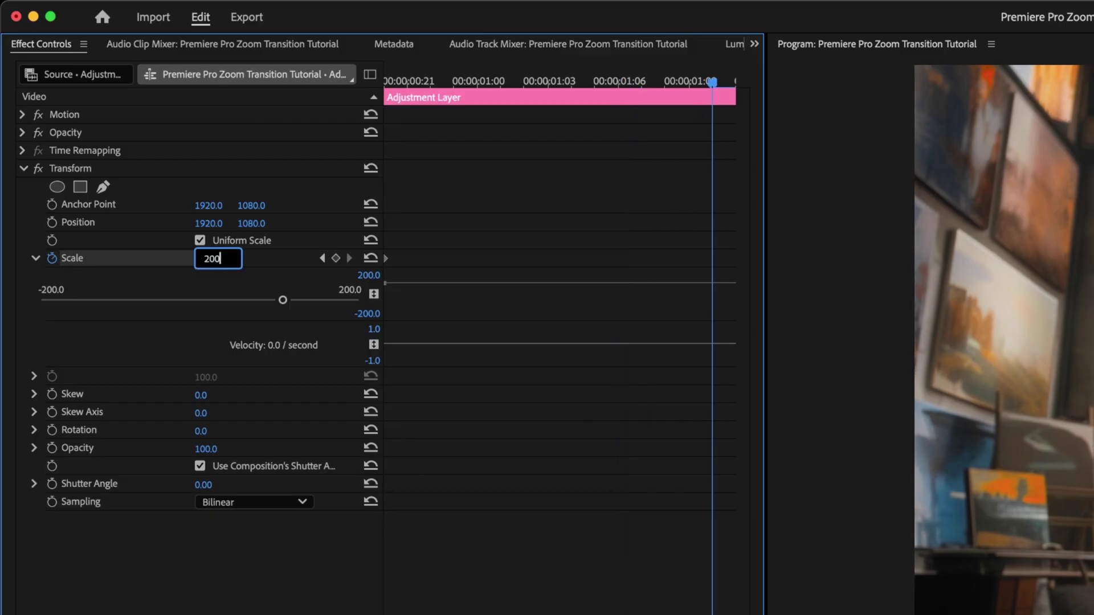
{"action": "key", "text": "Return"}
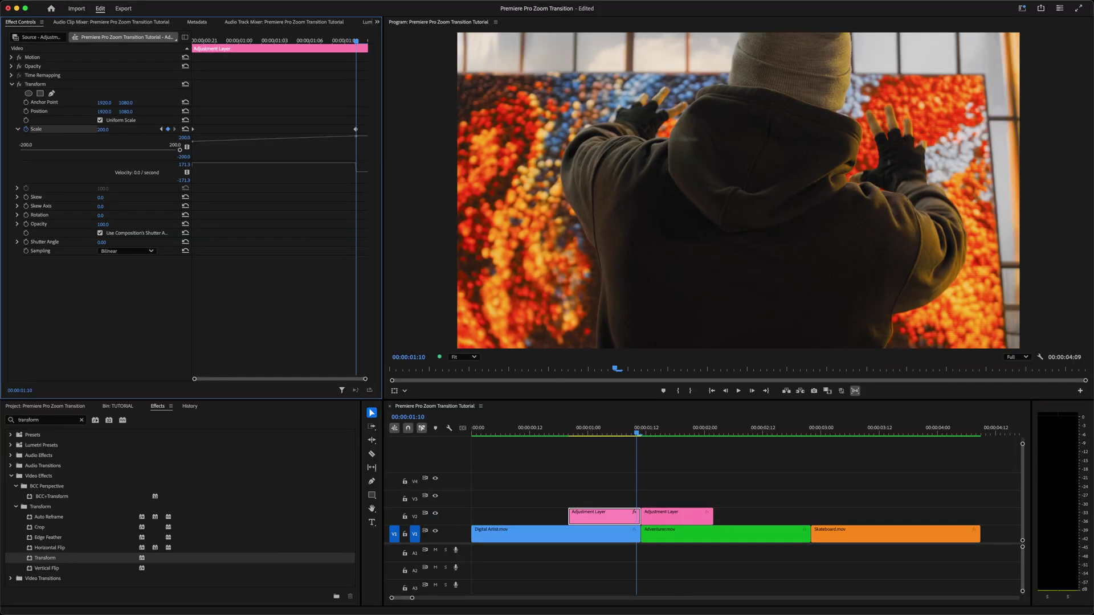
{"action": "left_click", "coordinate": [162, 129]}
{"action": "key", "text": "space"}
{"action": "left_click_drag", "start_coordinate": [261, 163], "coordinate": [269, 302]}
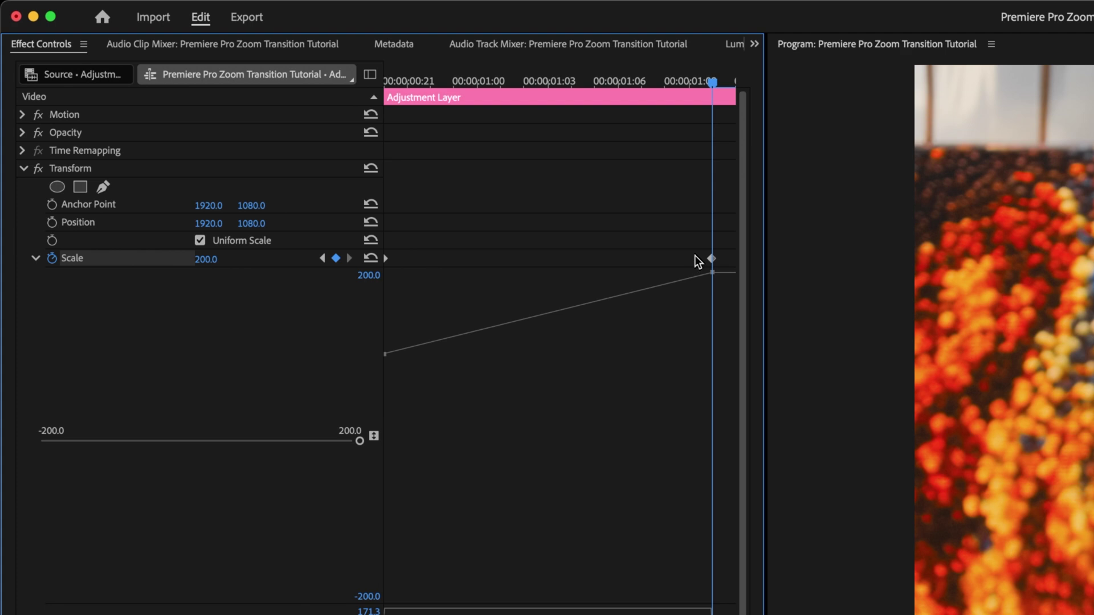
Apply Ease In and Ease Out to the last Scale keyframe.
{"action": "left_click_drag", "start_coordinate": [722, 247], "coordinate": [453, 278]}
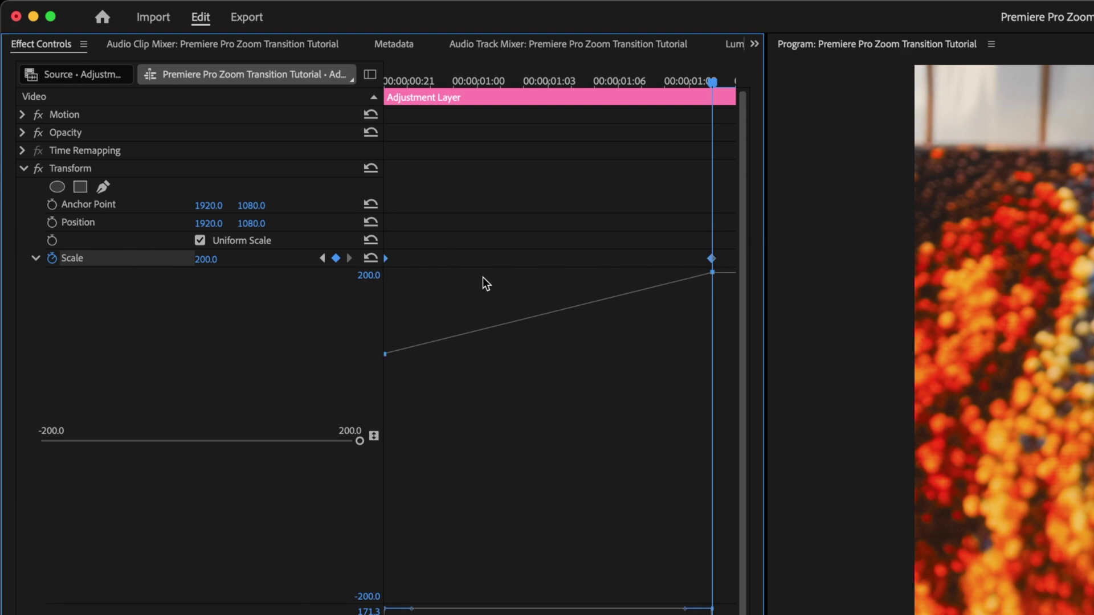
{"action": "right_click", "coordinate": [712, 258]}
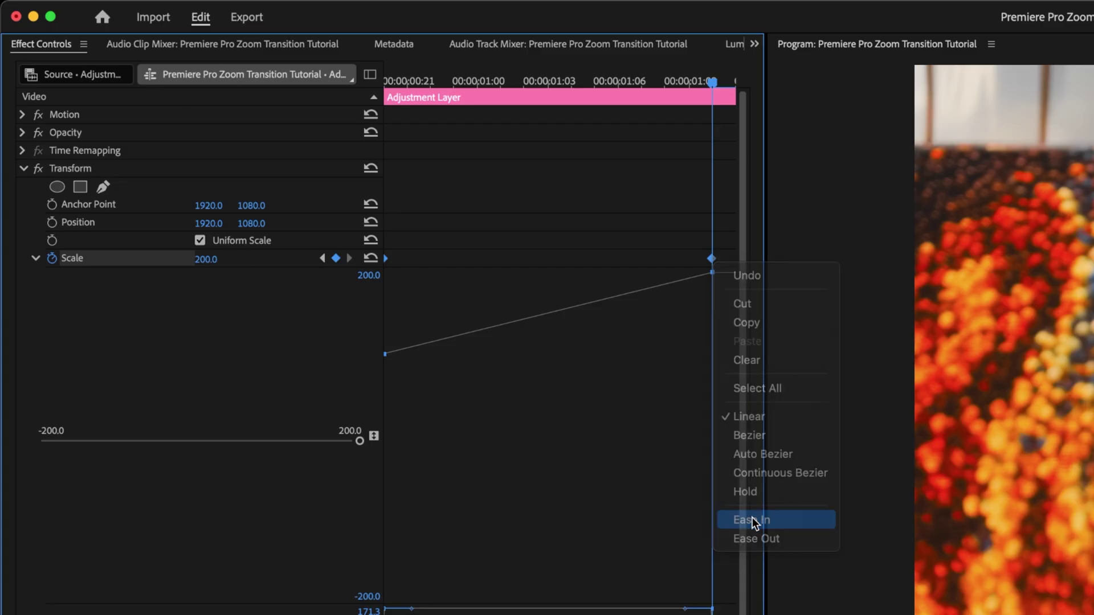
{"action": "left_click", "coordinate": [755, 521]}
{"action": "right_click", "coordinate": [711, 258]}
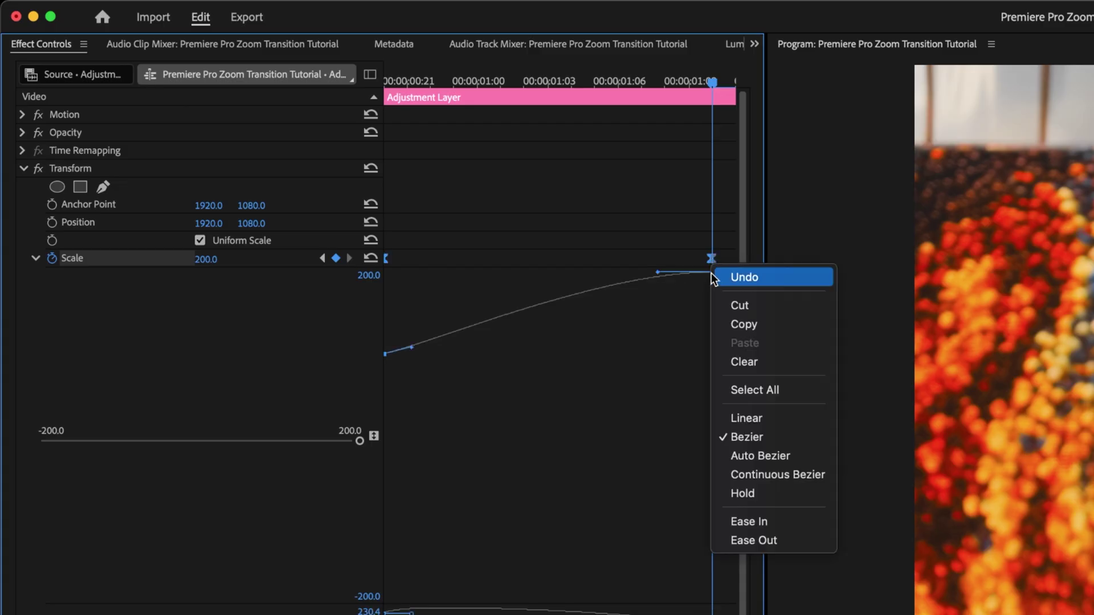
{"action": "left_click", "coordinate": [762, 542]}
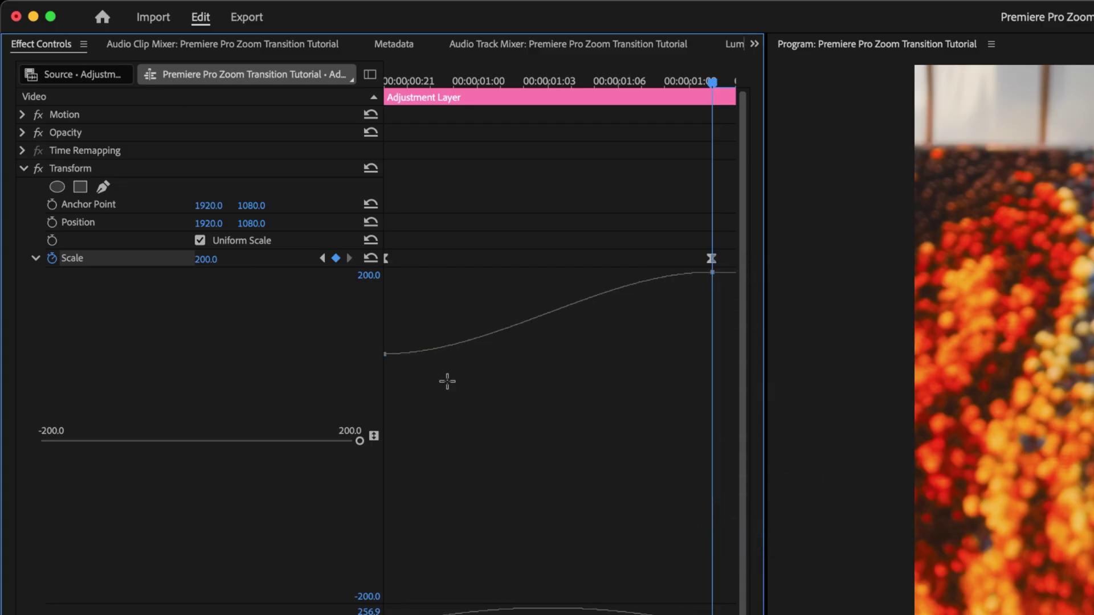
Reshape the Scale velocity curve to accelerate, and move the final keyframe to the clip's end.
{"action": "left_click", "coordinate": [386, 259]}
{"action": "left_click_drag", "start_coordinate": [440, 354], "coordinate": [605, 359]}
{"action": "left_click_drag", "start_coordinate": [658, 273], "coordinate": [708, 277]}
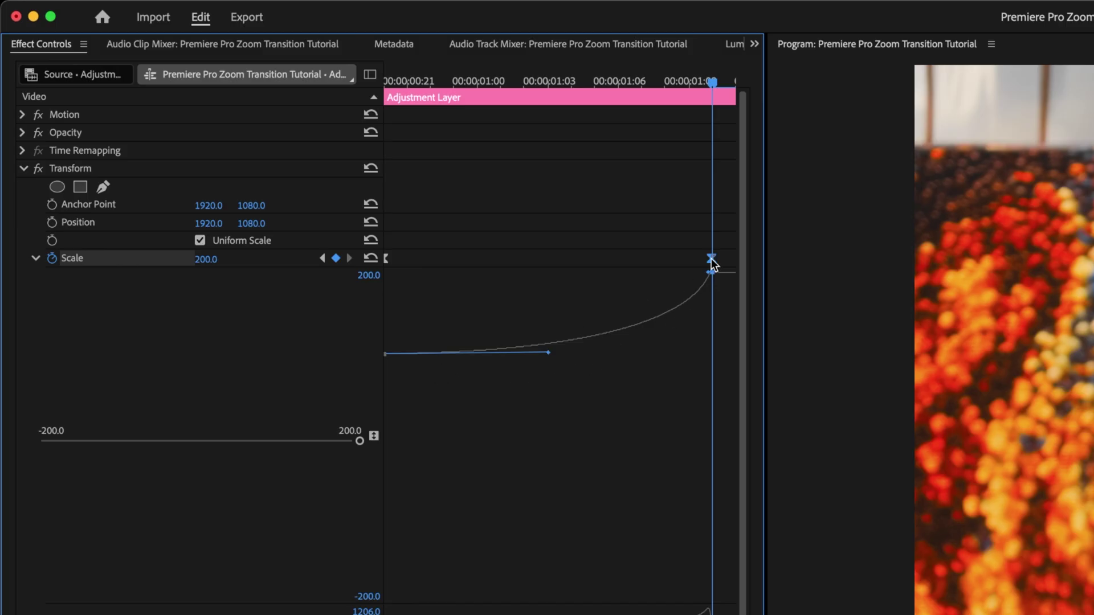
{"action": "left_click_drag", "start_coordinate": [711, 259], "coordinate": [732, 260]}
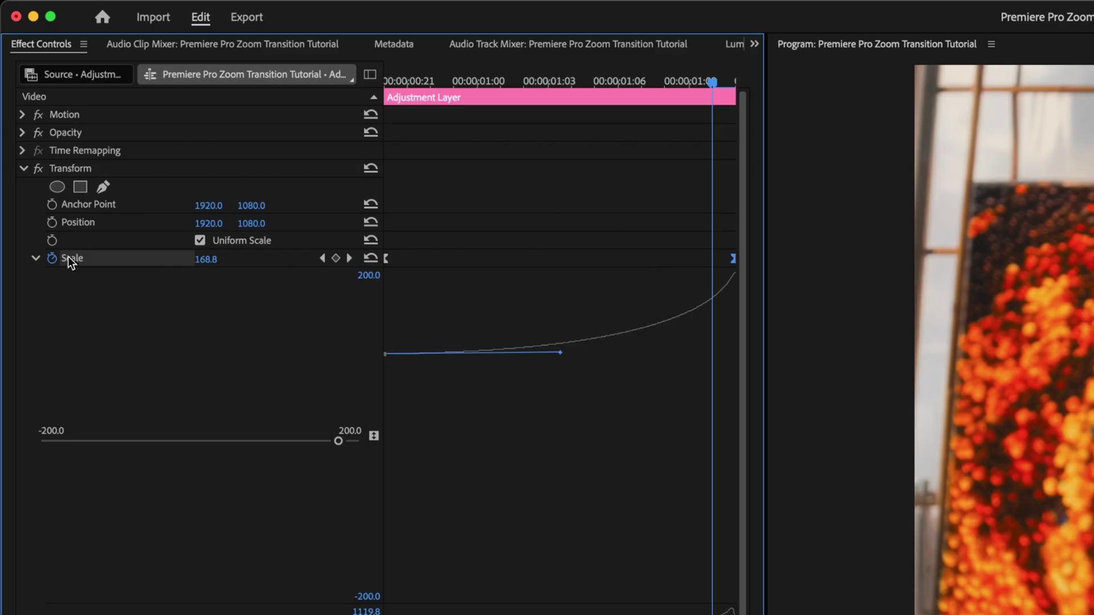
{"action": "left_click", "coordinate": [36, 258]}
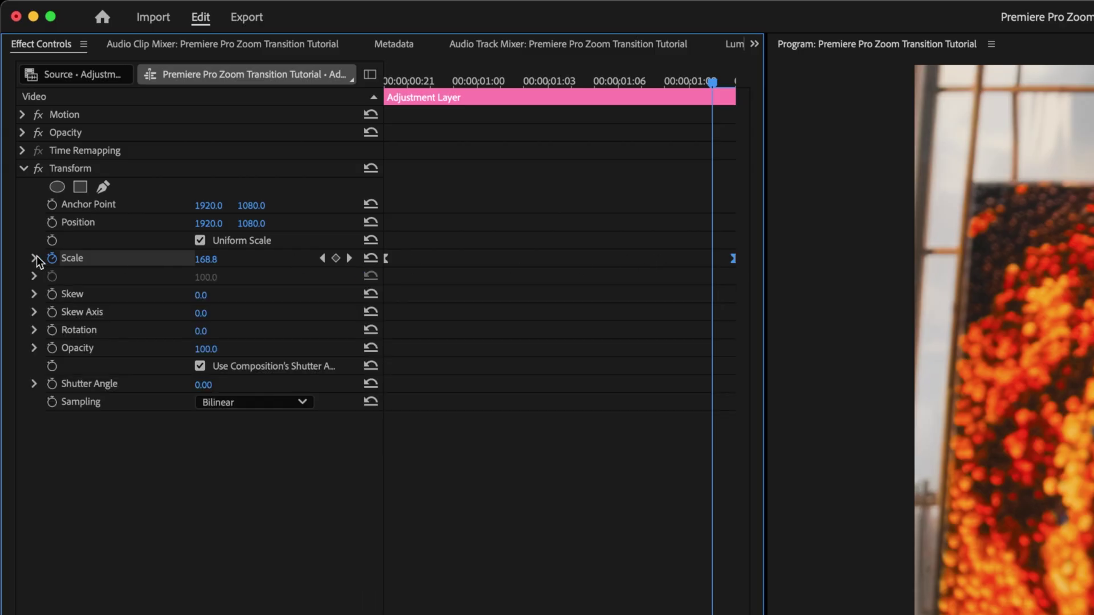
Turn off Use Composition's Shutter Angle and set the Transform Shutter Angle to 360.
{"action": "left_click", "coordinate": [199, 366]}
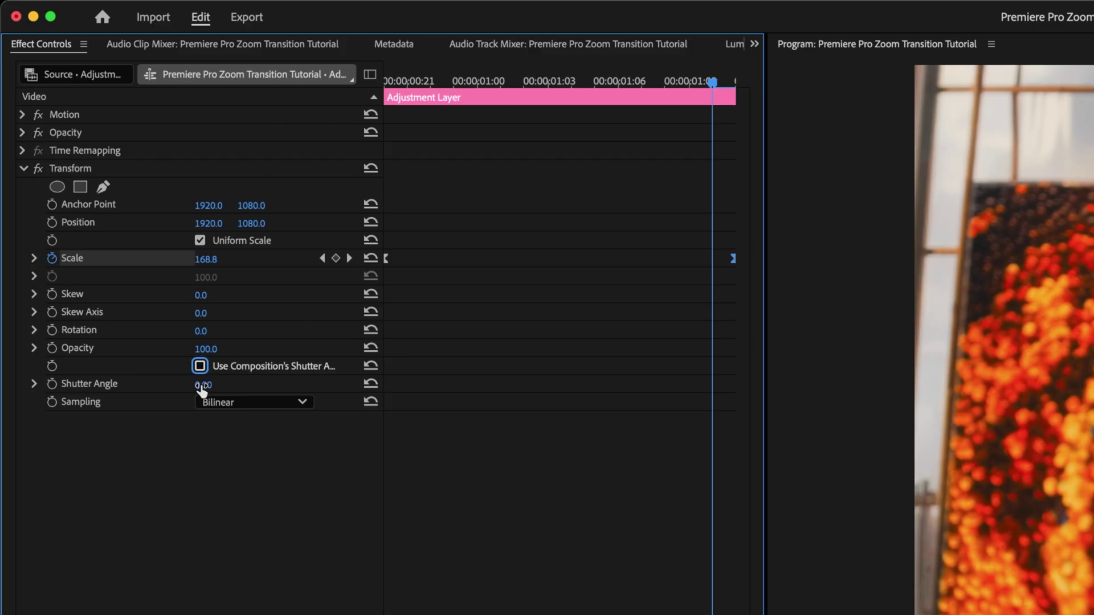
{"action": "left_click", "coordinate": [210, 385]}
{"action": "type", "text": "360"}
{"action": "key", "text": "Return"}
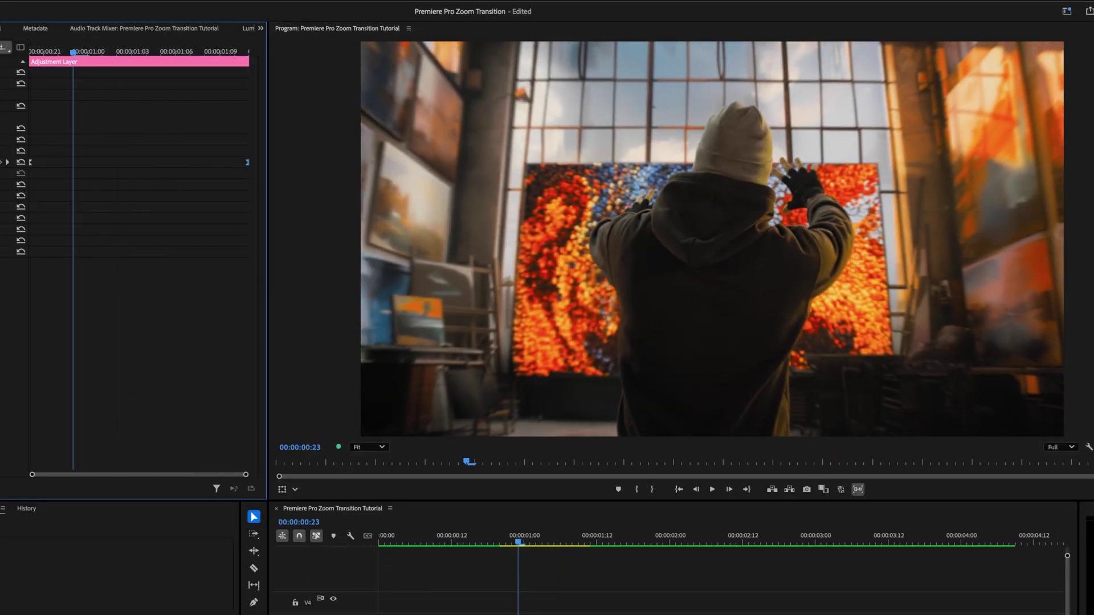
{"action": "key", "text": "Right"}
{"action": "key", "text": "Right"}
{"action": "key", "text": "Right"}
{"action": "key", "text": "Right"}
{"action": "key", "text": "Right"}
{"action": "key", "text": "Right"}
{"action": "key", "text": "Right"}
{"action": "key", "text": "Right"}
{"action": "key", "text": "Right"}
{"action": "key", "text": "Right"}
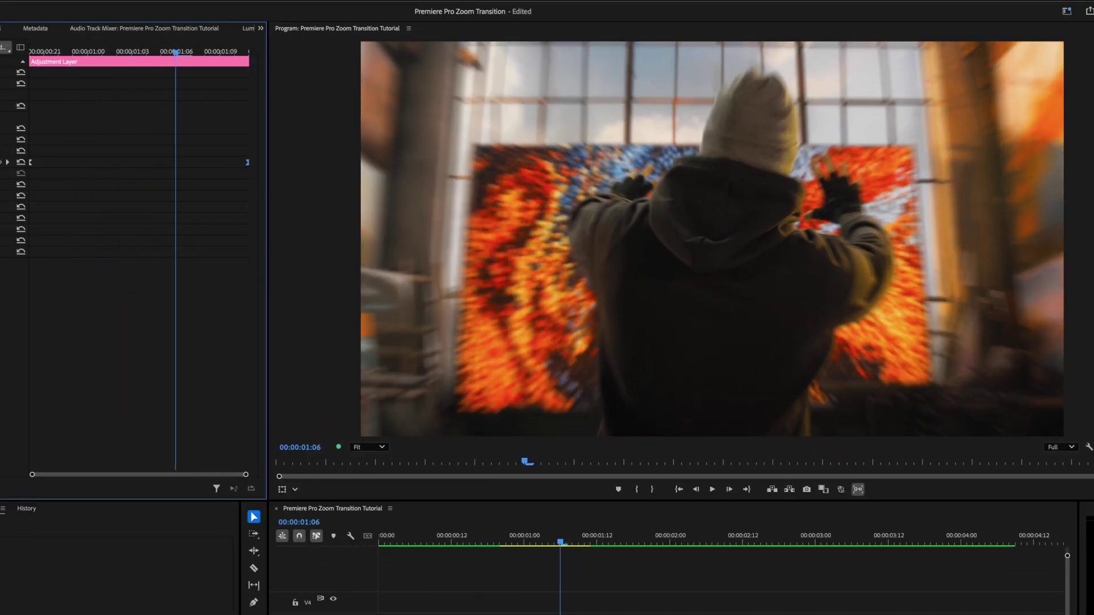
{"action": "key", "text": "Right"}
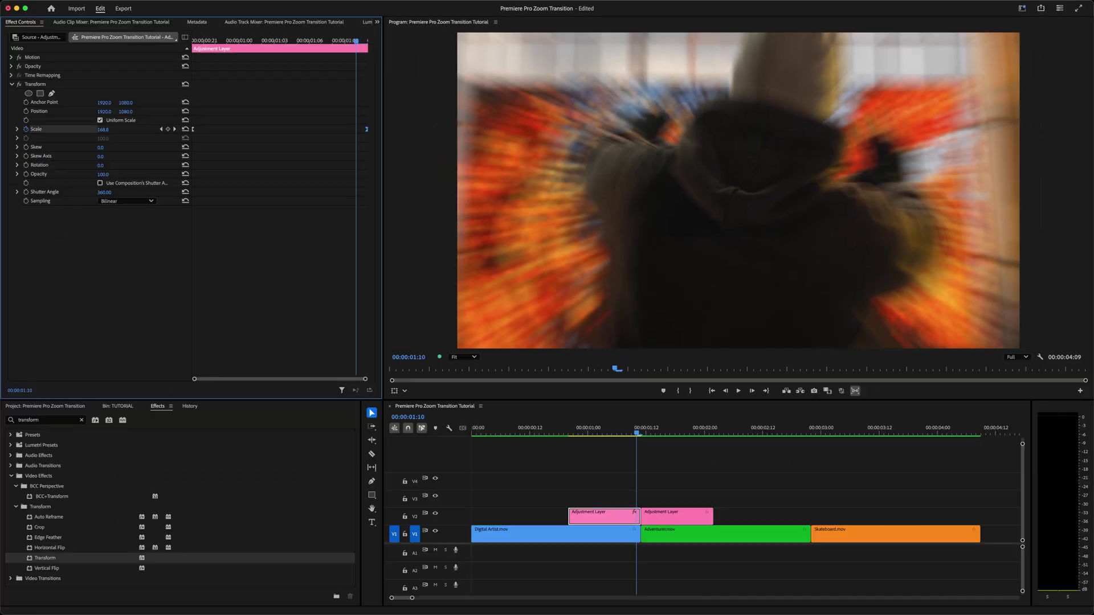
{"action": "key", "text": "Home"}
{"action": "key", "text": "space"}
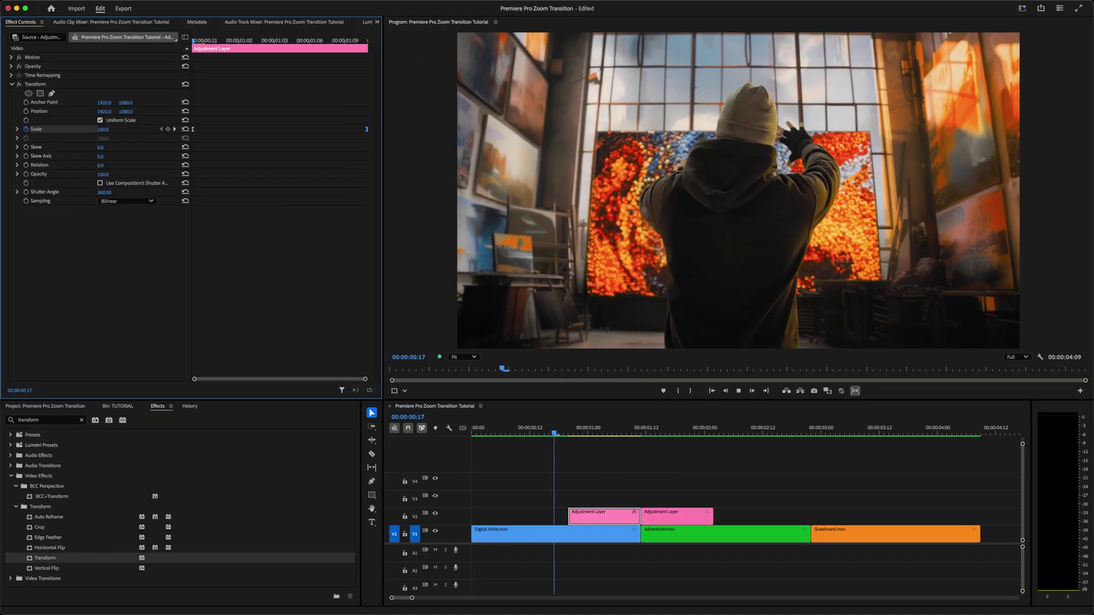
{"action": "key", "text": "space"}
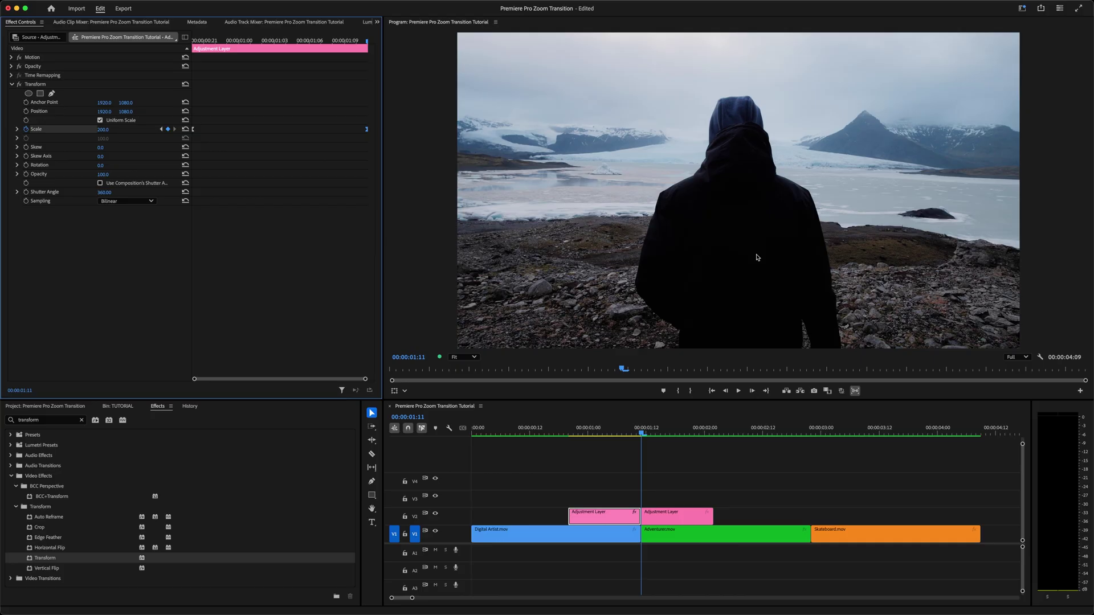
Apply Replicate to the second adjustment layer and set its Count to 3.
{"action": "left_click", "coordinate": [686, 516]}
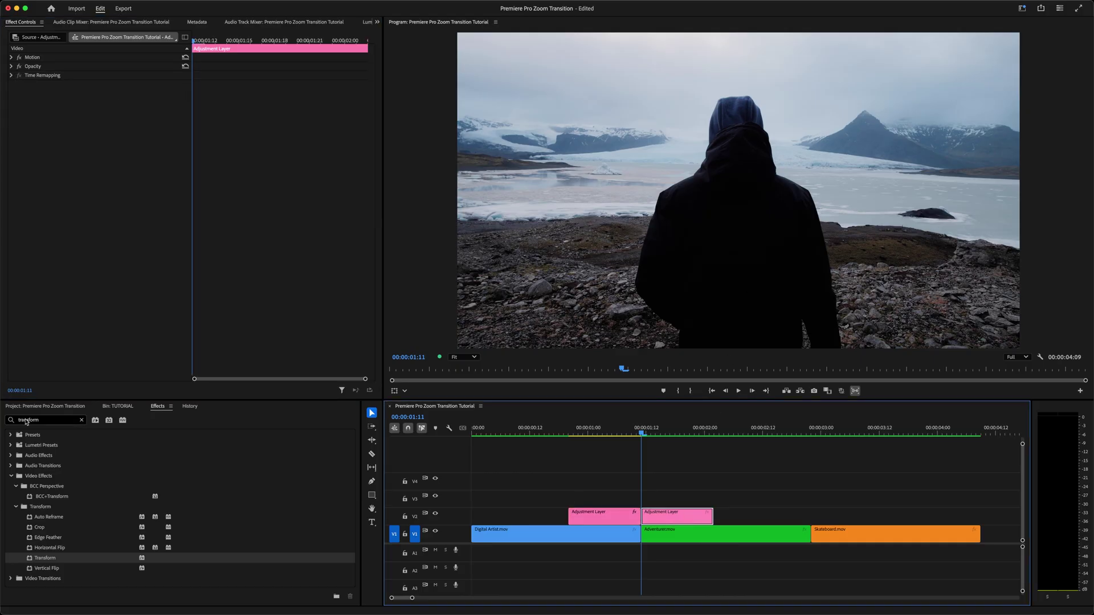
{"action": "double_click", "coordinate": [26, 421]}
{"action": "type", "text": "replicate"}
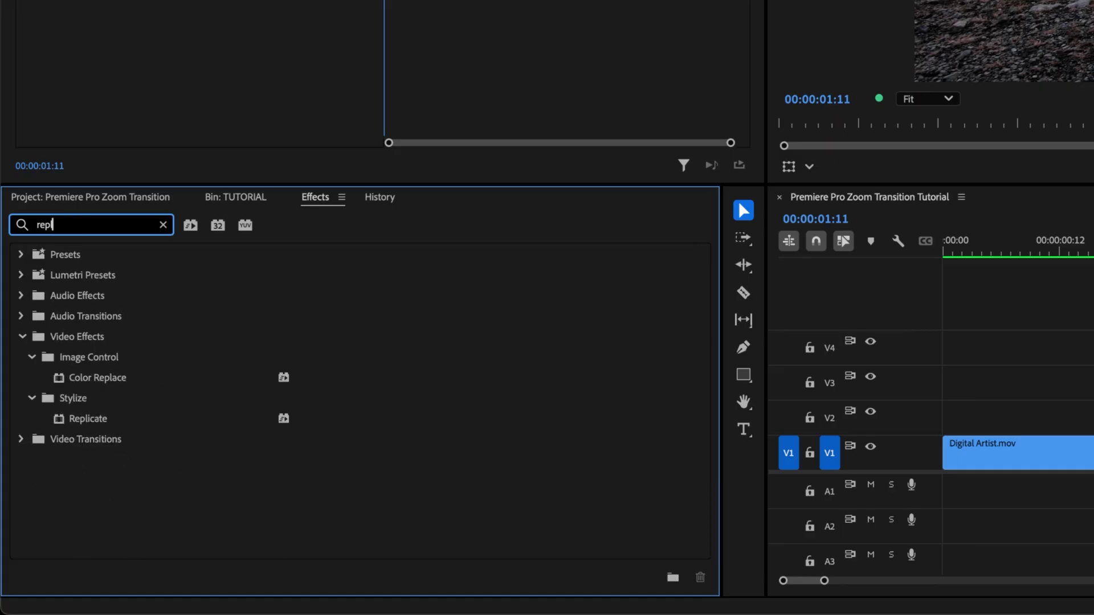
{"action": "left_click", "coordinate": [84, 378]}
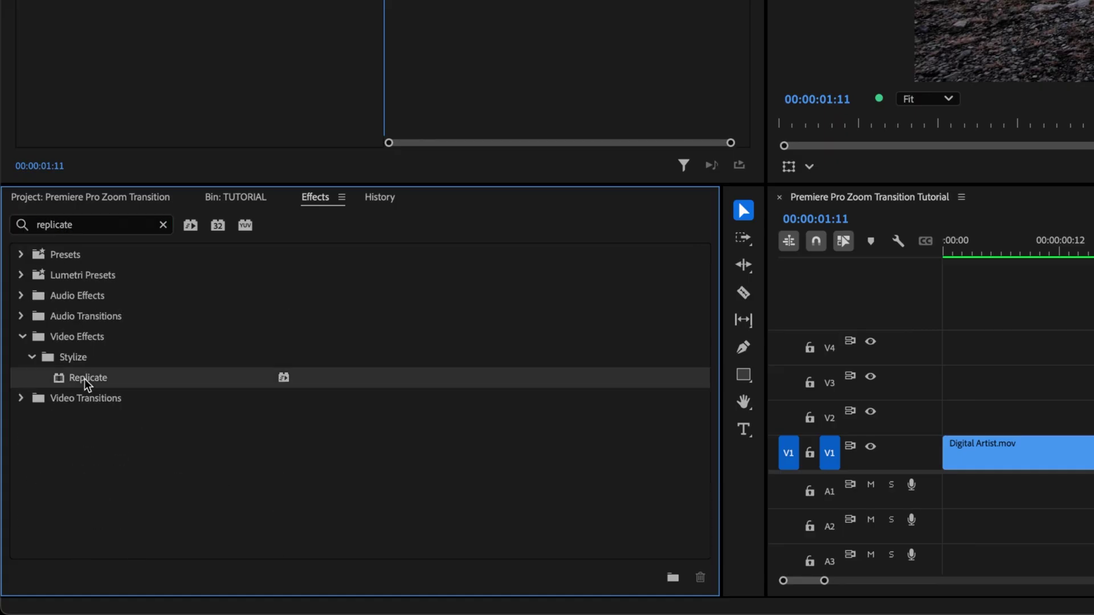
{"action": "double_click", "coordinate": [80, 399]}
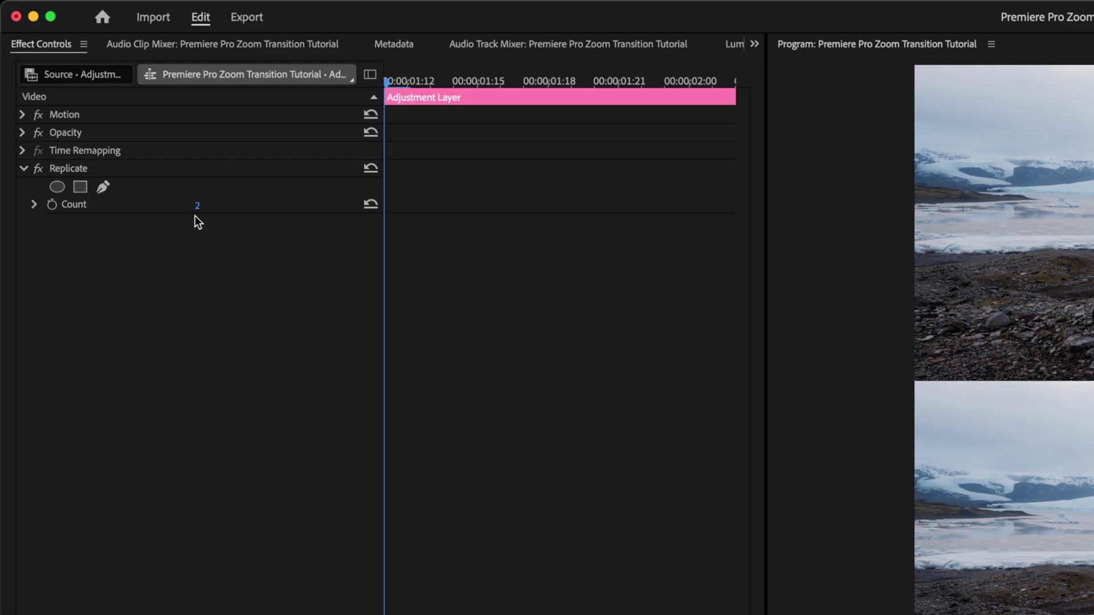
{"action": "left_click", "coordinate": [197, 205]}
{"action": "type", "text": "3"}
{"action": "key", "text": "Return"}
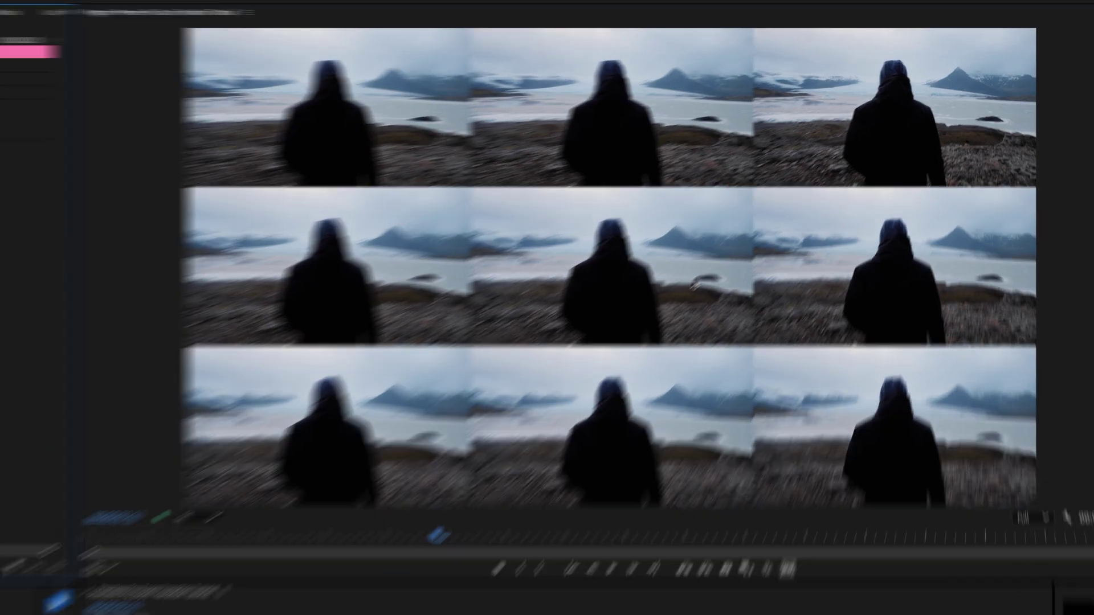
Search Effects for 'mirror' and apply Mirror four times to the second adjustment layer.
{"action": "key", "text": "ctrl+a"}
{"action": "type", "text": "mi"}
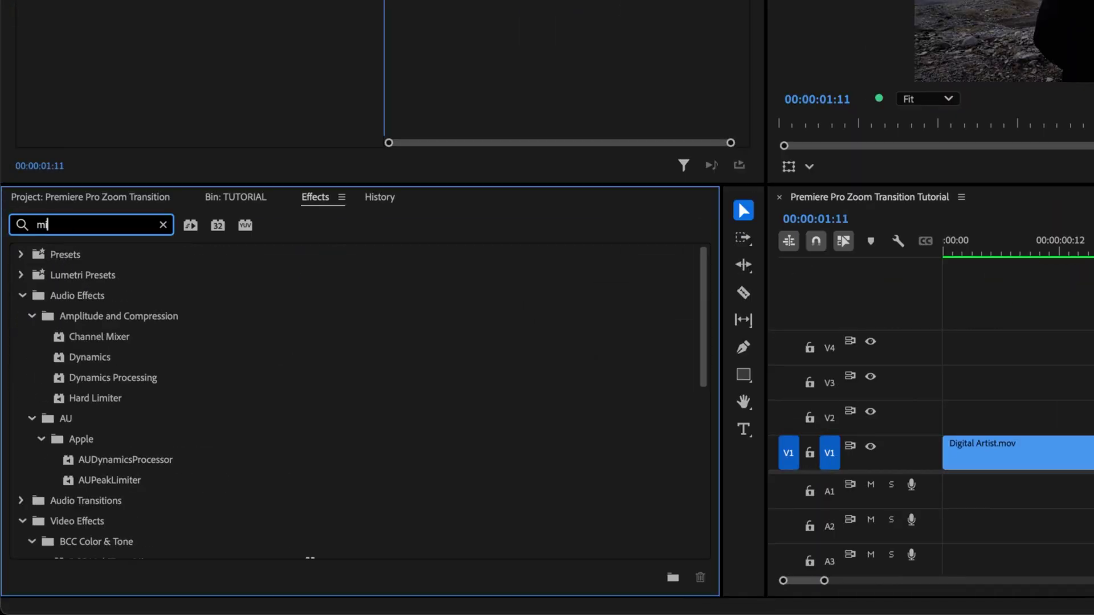
{"action": "type", "text": "rror"}
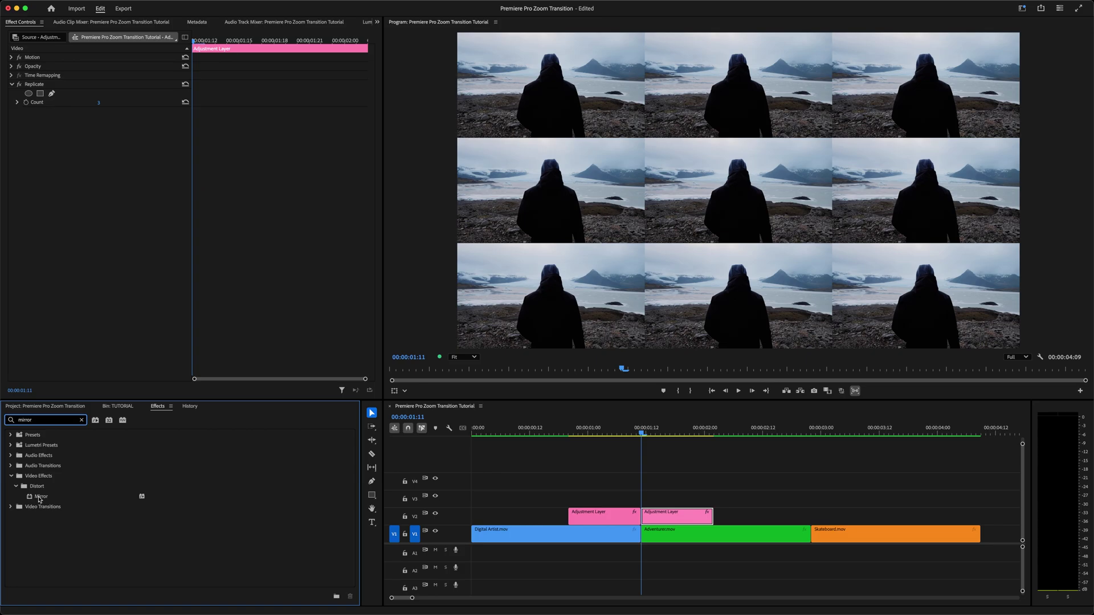
{"action": "double_click", "coordinate": [40, 498]}
{"action": "double_click", "coordinate": [40, 498]}
{"action": "double_click", "coordinate": [40, 498]}
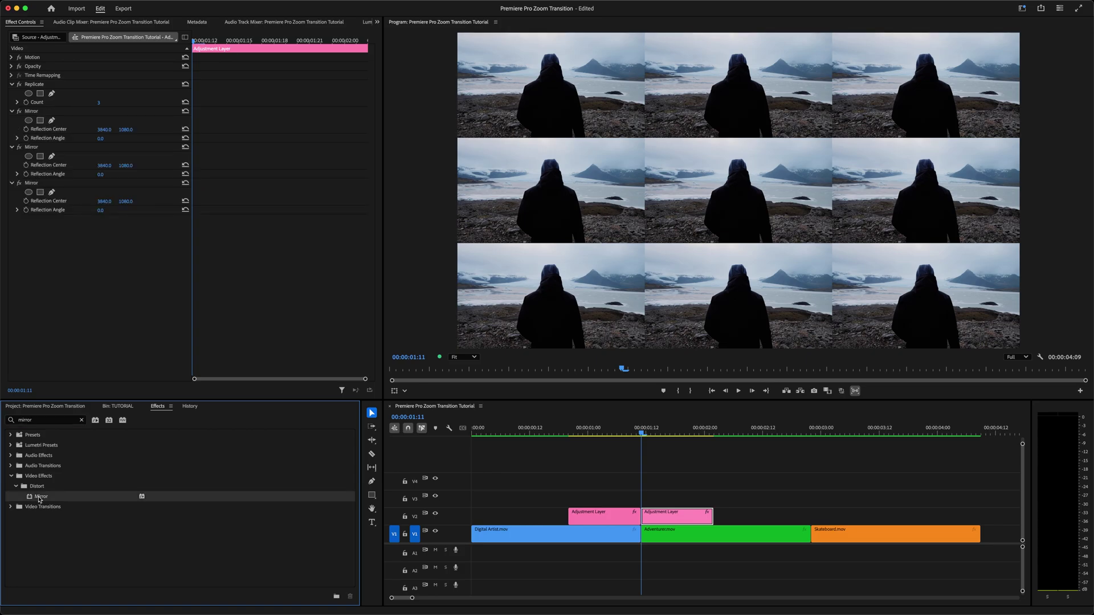
{"action": "double_click", "coordinate": [40, 498]}
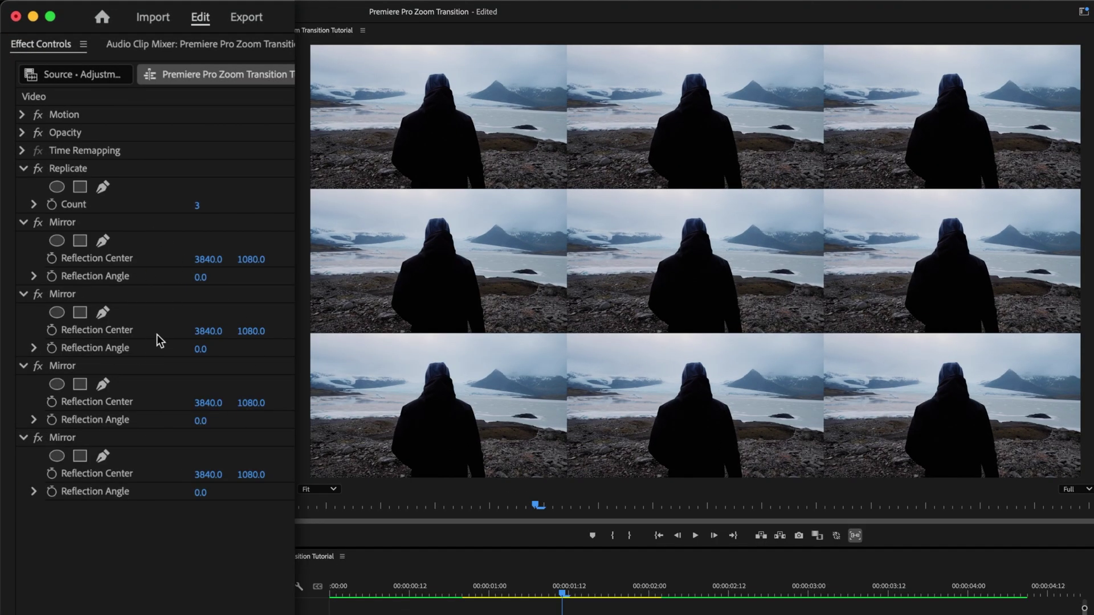
Set the first Mirror's Reflection Angle to 90 and its Center Y to 1439.
{"action": "left_click", "coordinate": [201, 279]}
{"action": "type", "text": "90"}
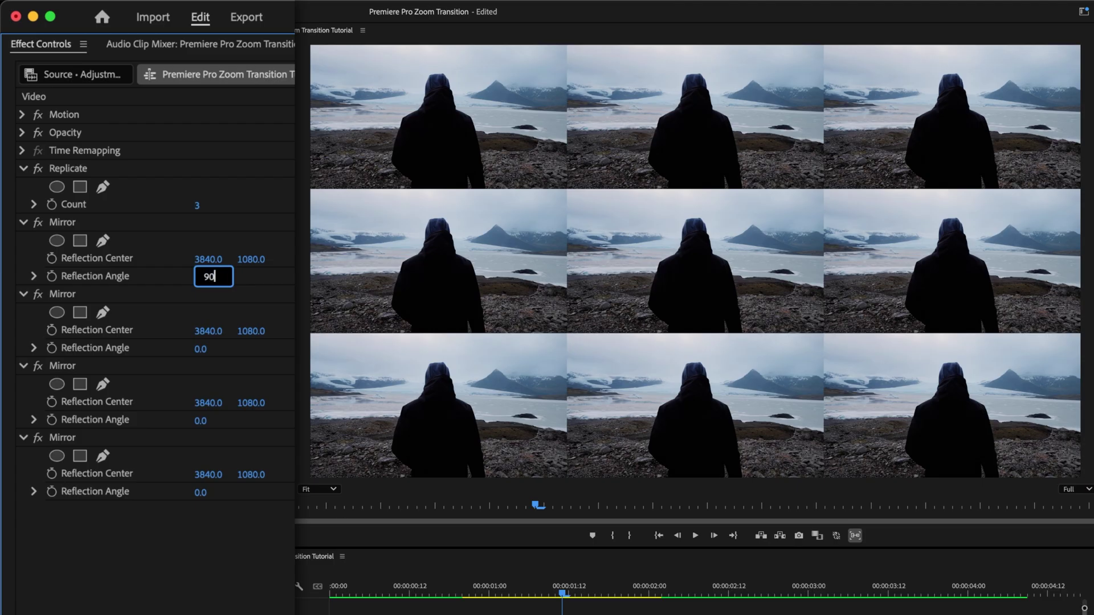
{"action": "key", "text": "Return"}
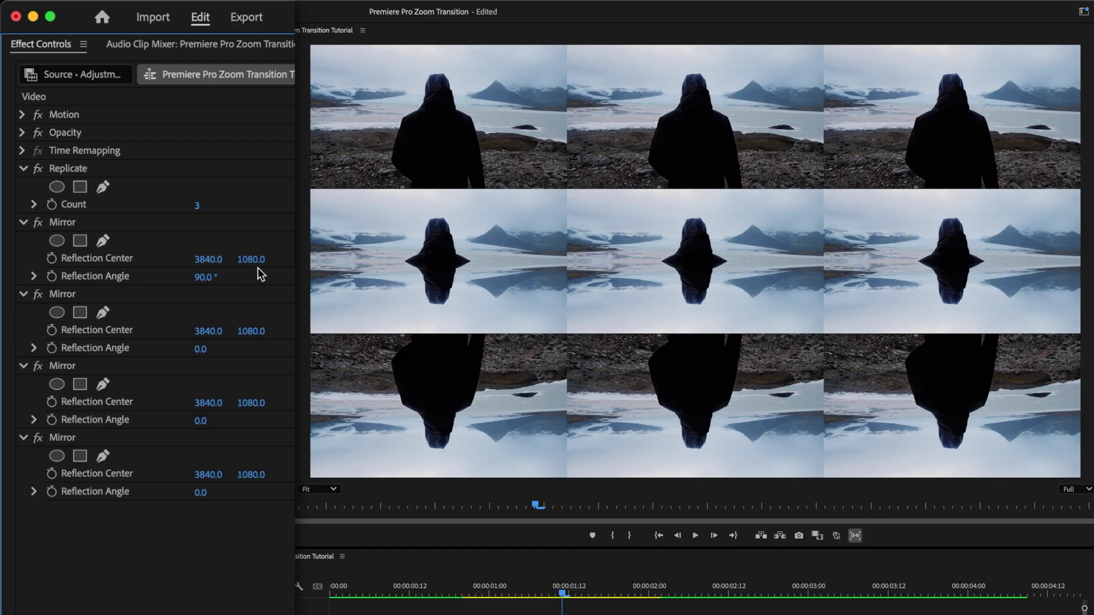
{"action": "left_click_drag", "start_coordinate": [250, 259], "coordinate": [454, 298]}
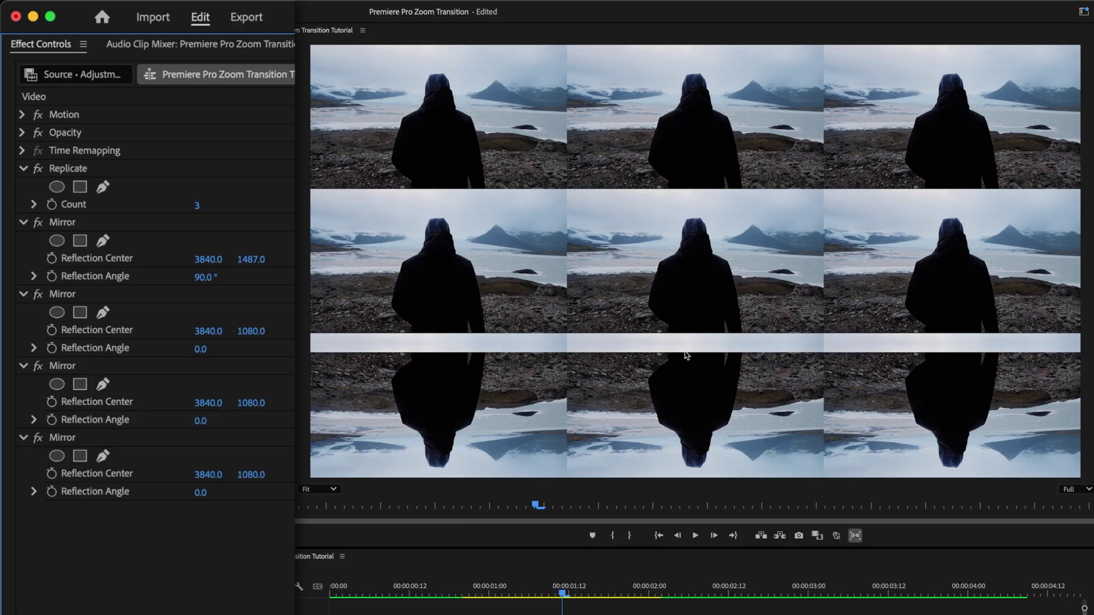
{"action": "scroll", "coordinate": [687, 355], "scroll_direction": "up", "scroll_amount": 3}
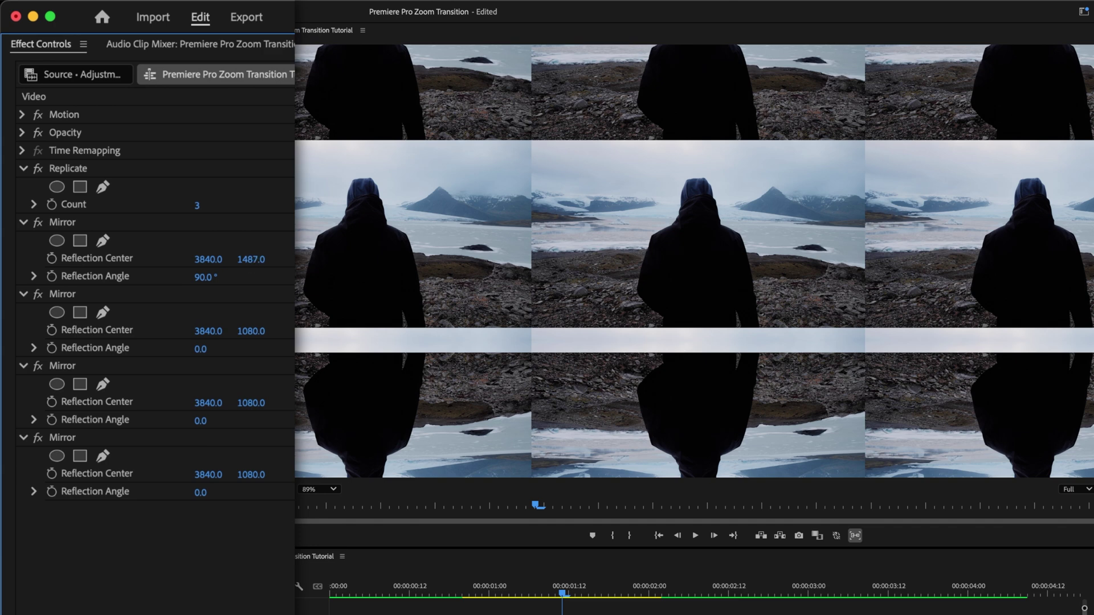
{"action": "left_click_drag", "start_coordinate": [256, 261], "coordinate": [241, 261]}
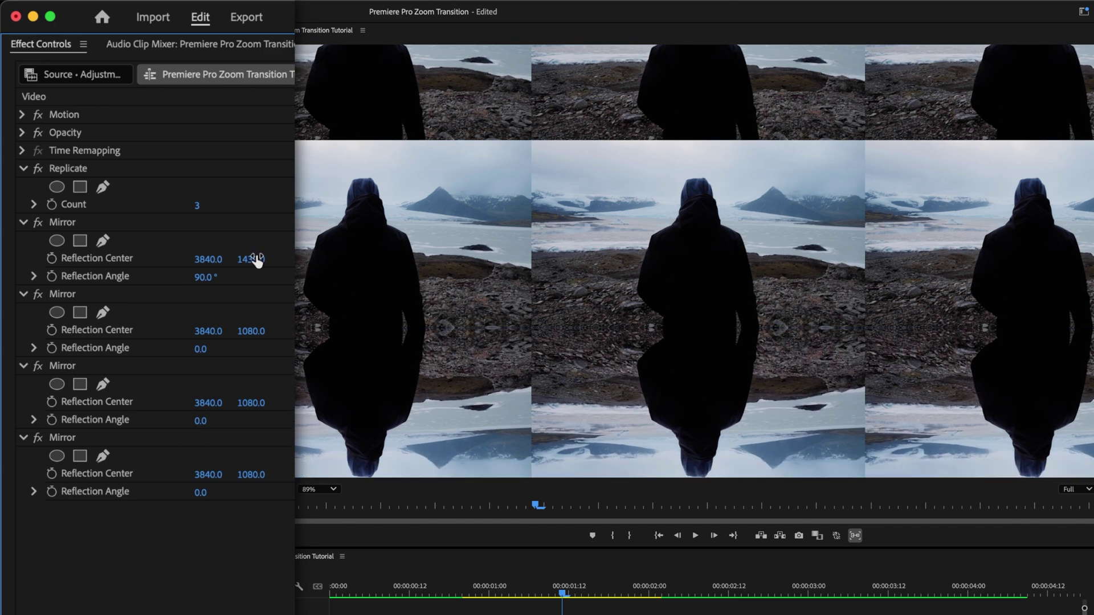
{"action": "left_click", "coordinate": [665, 305]}
{"action": "scroll", "coordinate": [665, 306], "scroll_direction": "down", "scroll_amount": 3}
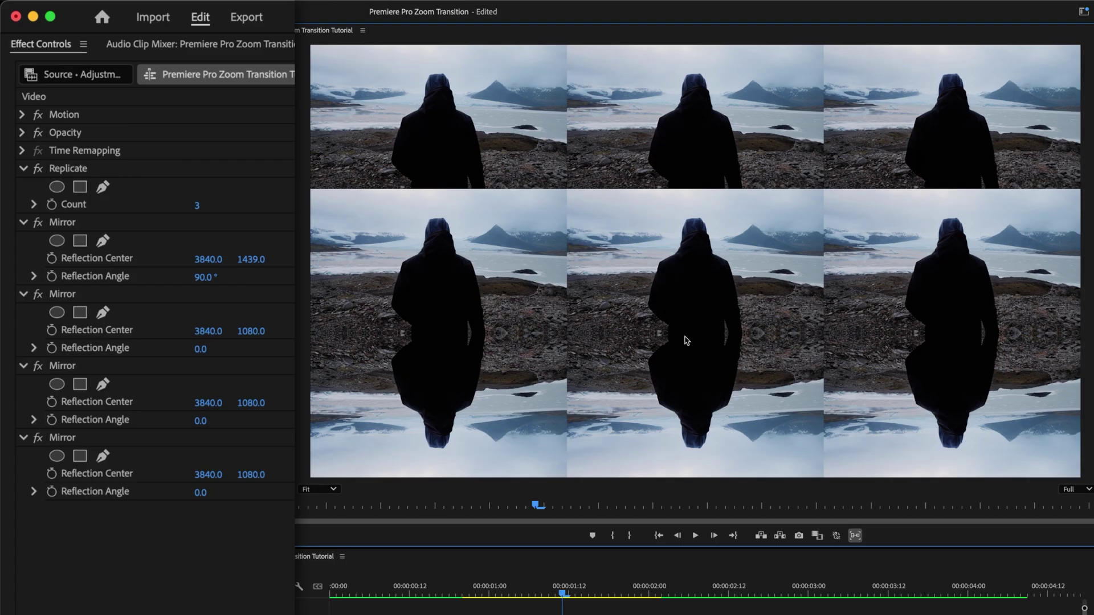
Set the second Mirror's Reflection Angle to -90 and its Center Y to 720.
{"action": "left_click", "coordinate": [200, 348]}
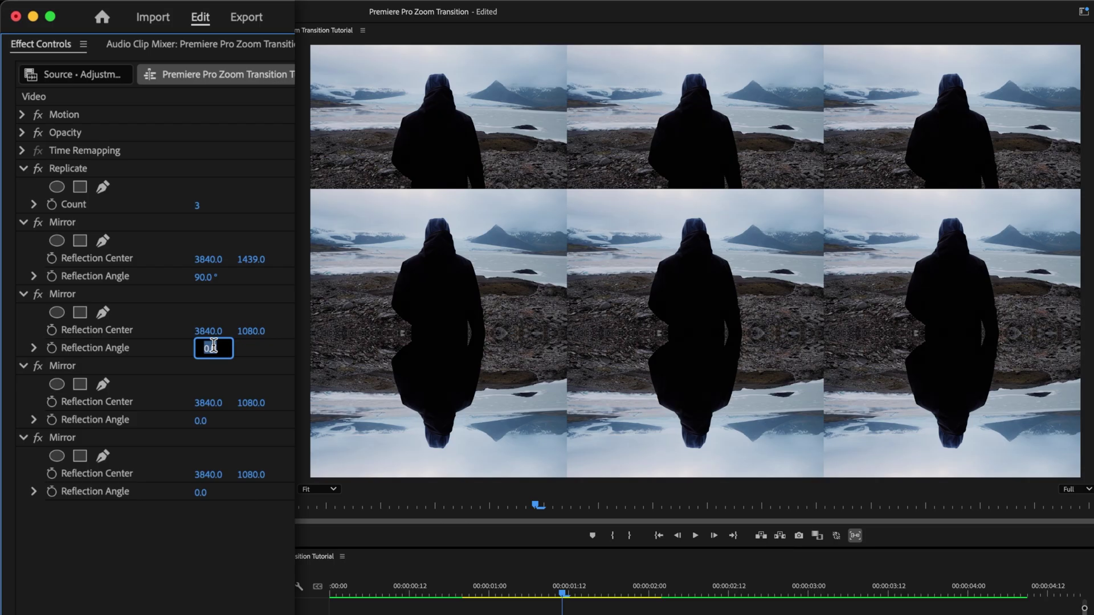
{"action": "type", "text": "-90"}
{"action": "key", "text": "Return"}
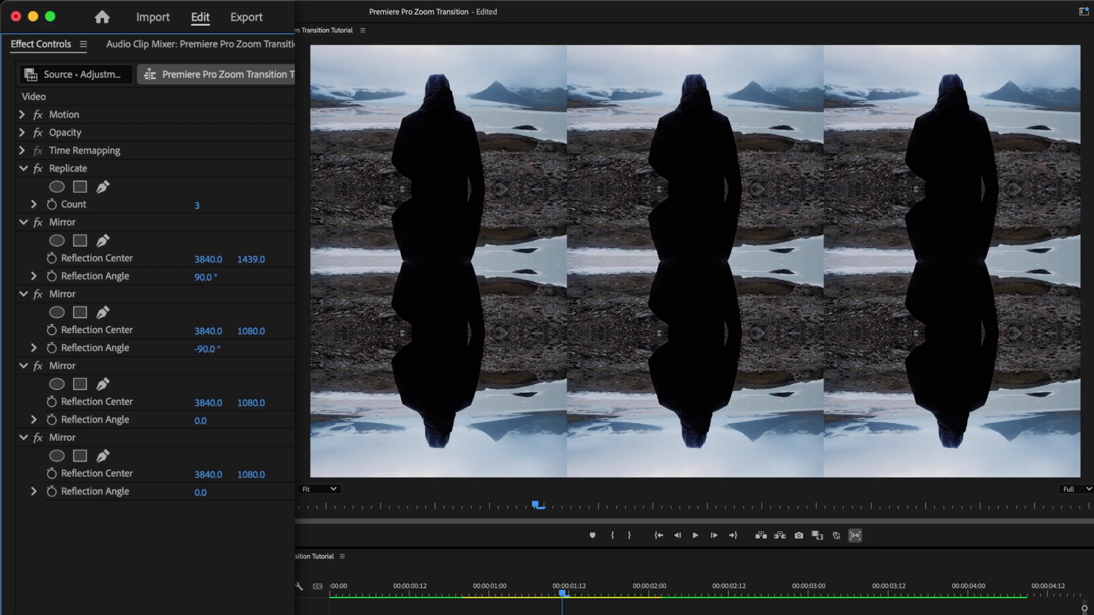
{"action": "left_click_drag", "start_coordinate": [251, 331], "coordinate": [215, 331]}
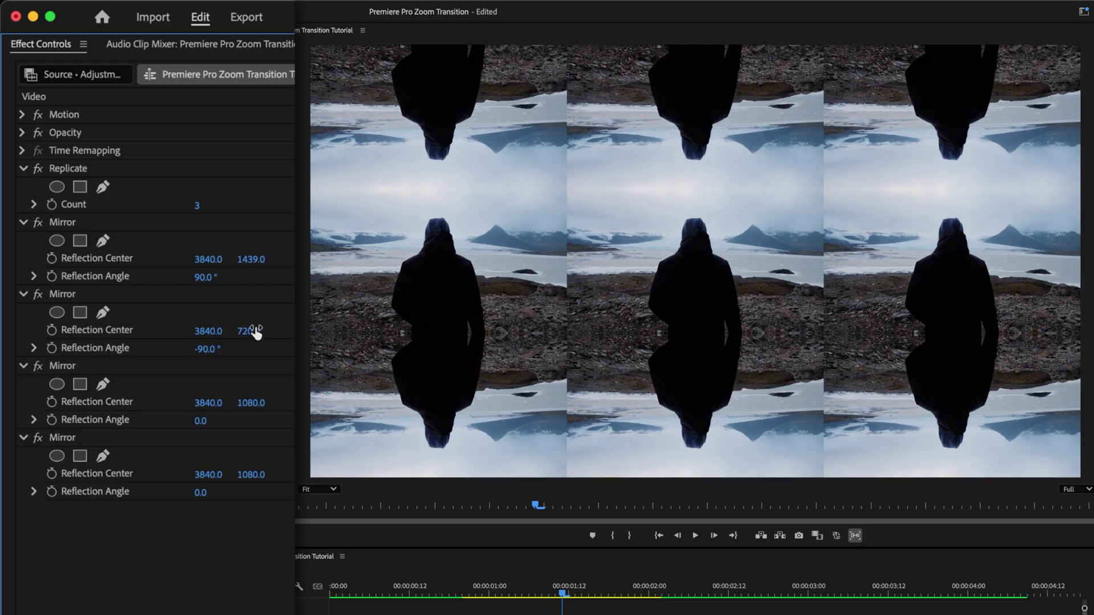
Give the third Mirror a 180° reflection angle and centre X 1280, and move the fourth Mirror's centre to 2559.
{"action": "left_click", "coordinate": [203, 421]}
{"action": "type", "text": "180"}
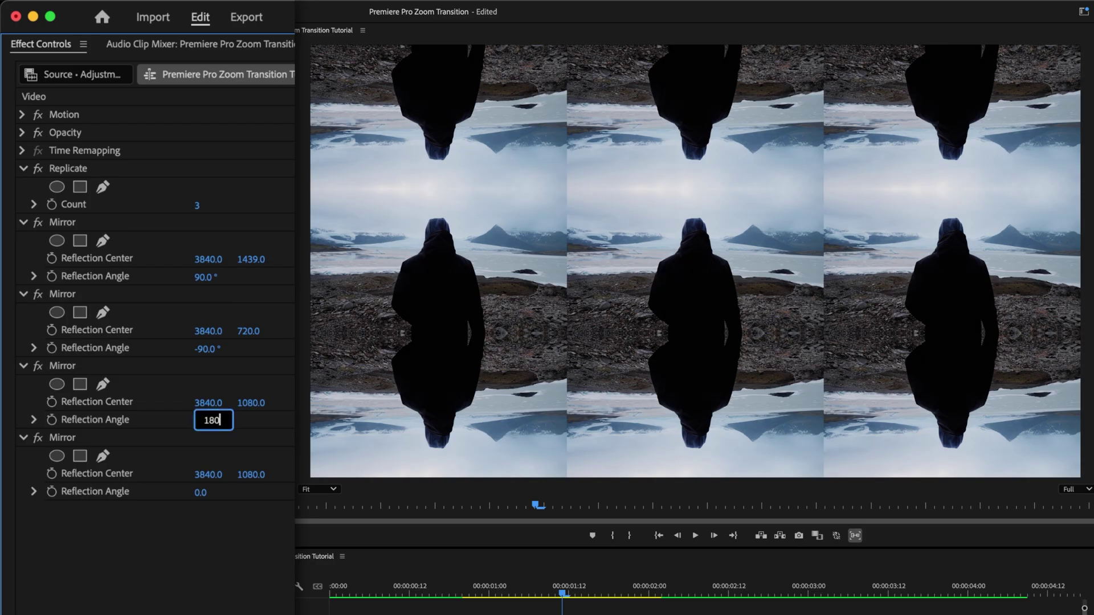
{"action": "key", "text": "Return"}
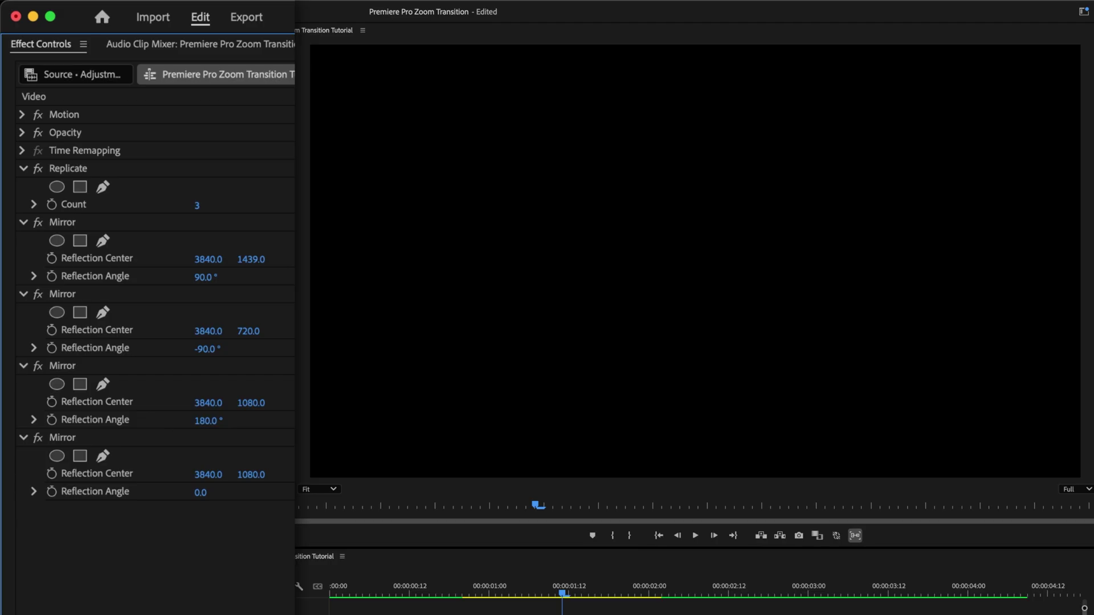
{"action": "left_click_drag", "start_coordinate": [212, 406], "coordinate": [128, 407]}
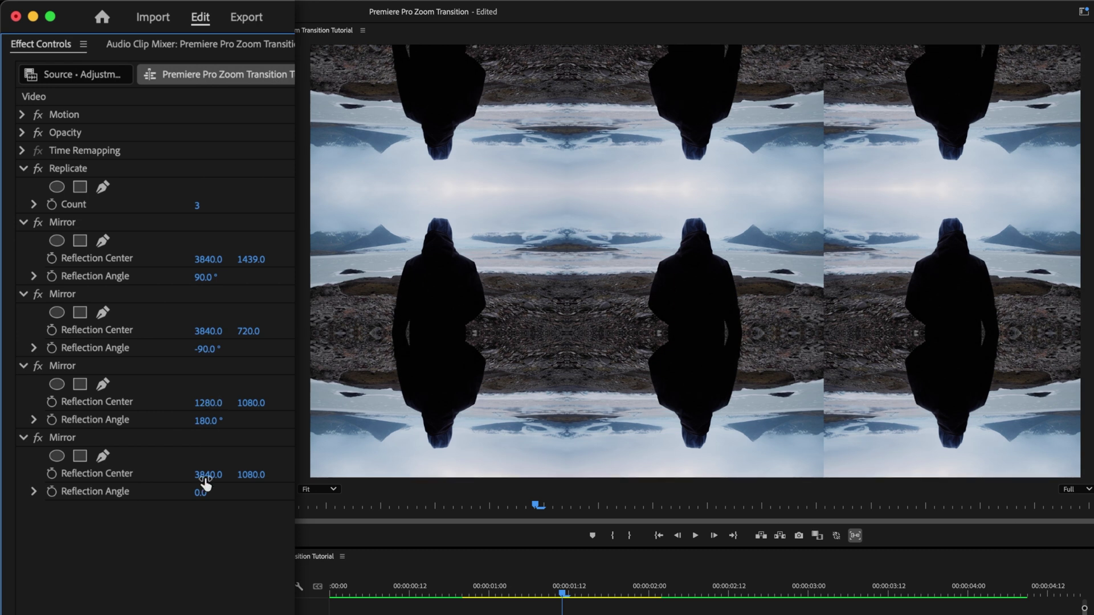
{"action": "mouse_move", "coordinate": [204, 478]}
{"action": "left_mouse_down"}
{"action": "mouse_move", "coordinate": [162, 477]}
{"action": "mouse_move", "coordinate": [215, 476]}
{"action": "left_mouse_up"}
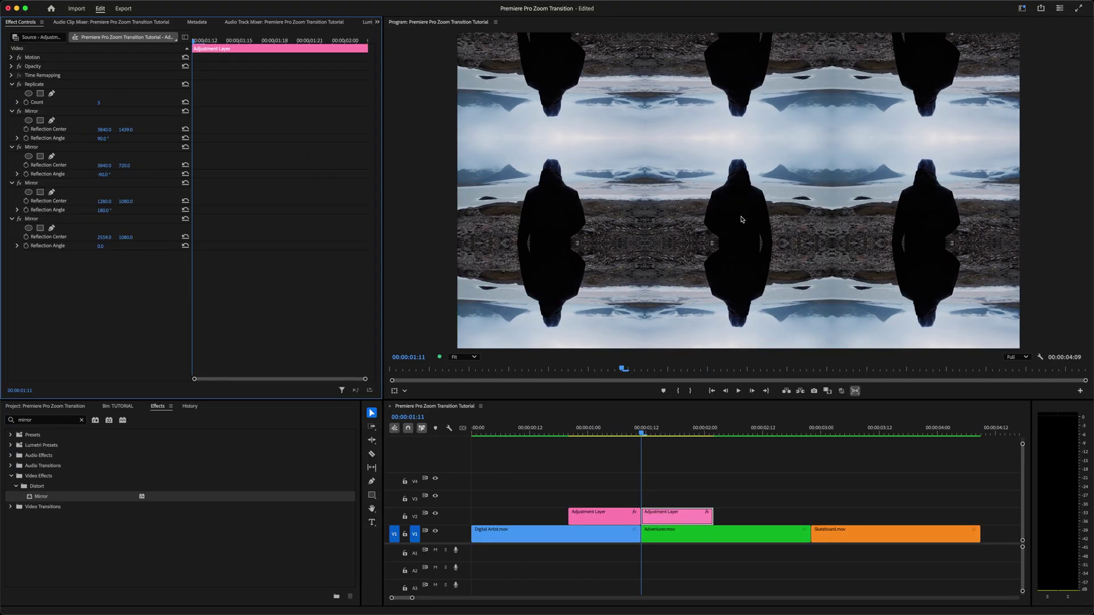
Apply the Transform effect to the adjustment layer and collapse the Replicate and four Mirror effects.
{"action": "double_click", "coordinate": [35, 421]}
{"action": "type", "text": "transform"}
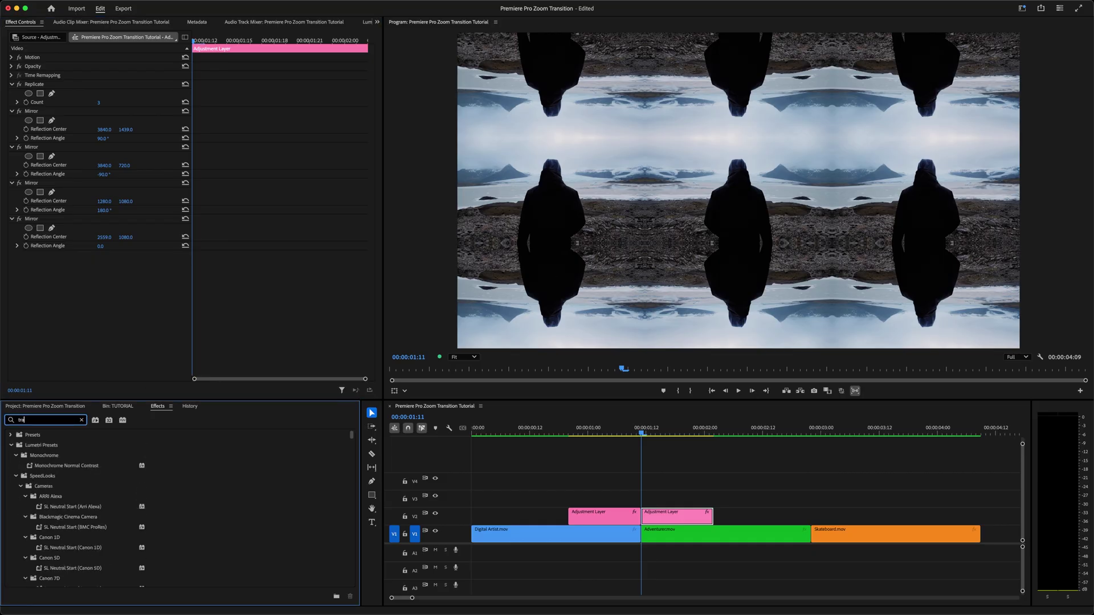
{"action": "double_click", "coordinate": [49, 558]}
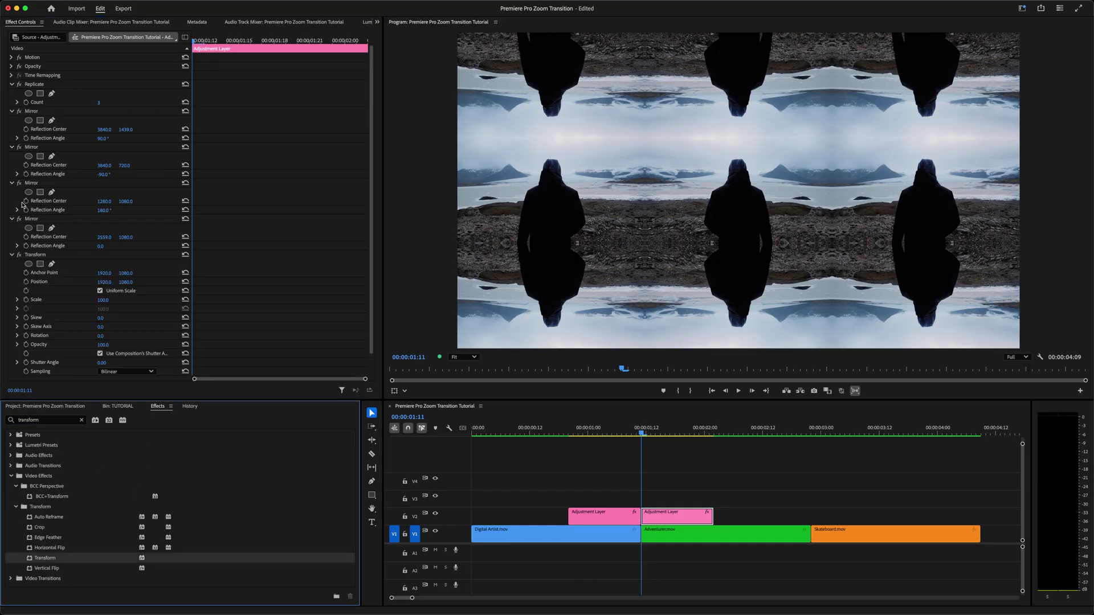
{"action": "left_click", "coordinate": [12, 84]}
{"action": "left_click", "coordinate": [12, 93]}
{"action": "left_click", "coordinate": [11, 102]}
{"action": "left_click", "coordinate": [12, 111]}
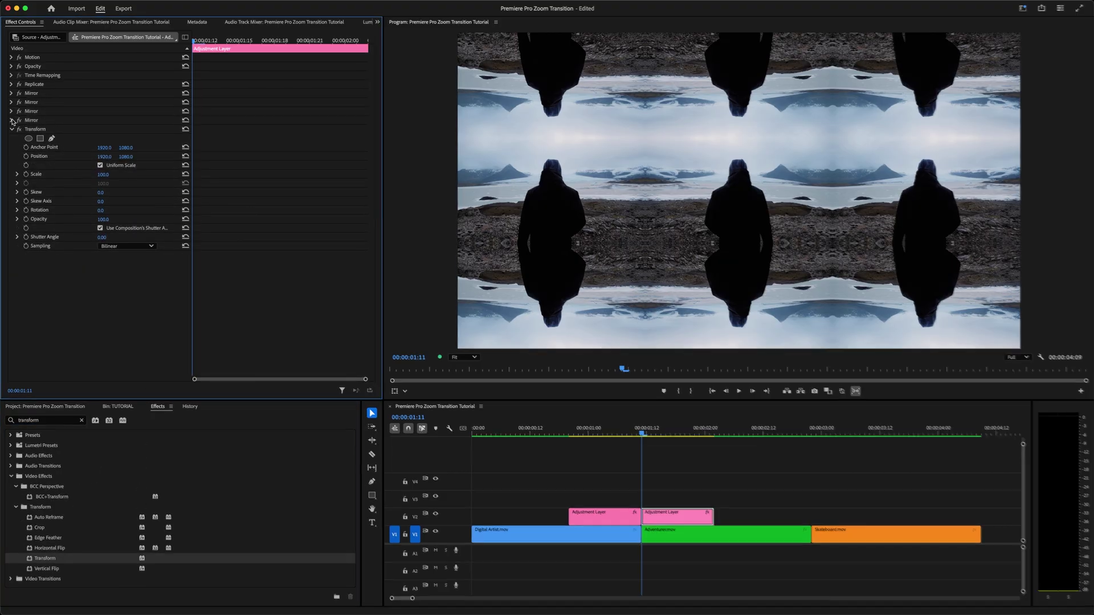
{"action": "left_click", "coordinate": [12, 120]}
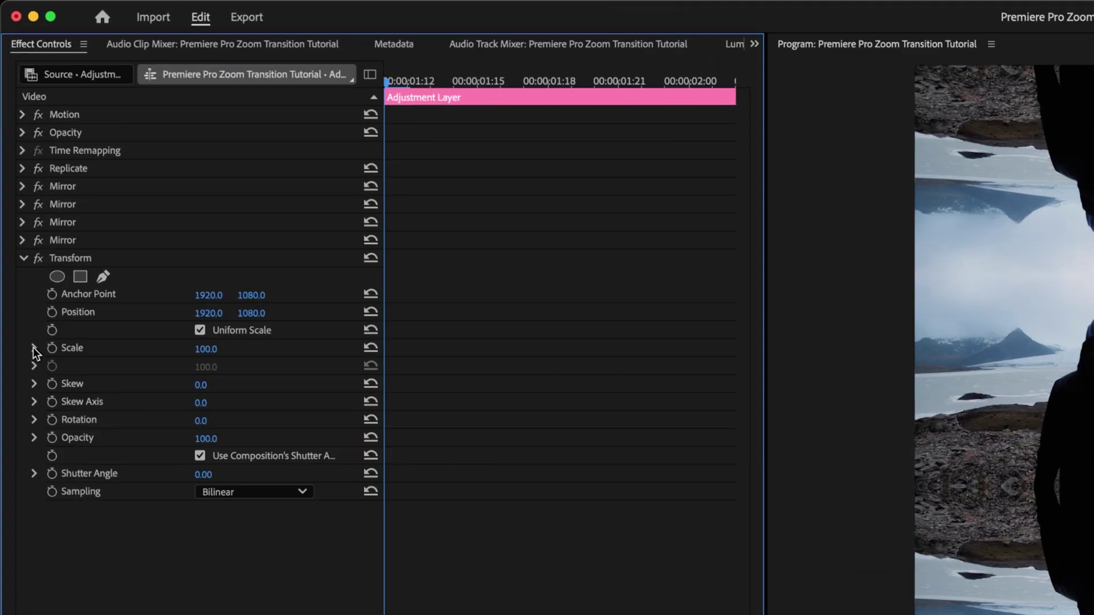
Keyframe Transform Scale from 150 at the start to 300 at the layer's end, then preview.
{"action": "left_click", "coordinate": [33, 348]}
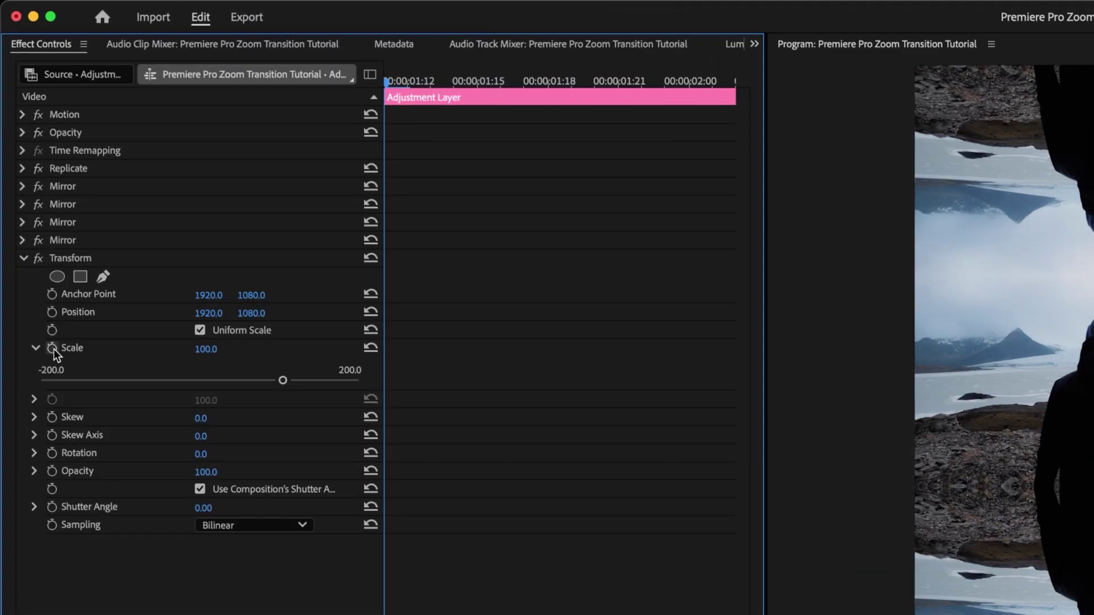
{"action": "left_click", "coordinate": [52, 349]}
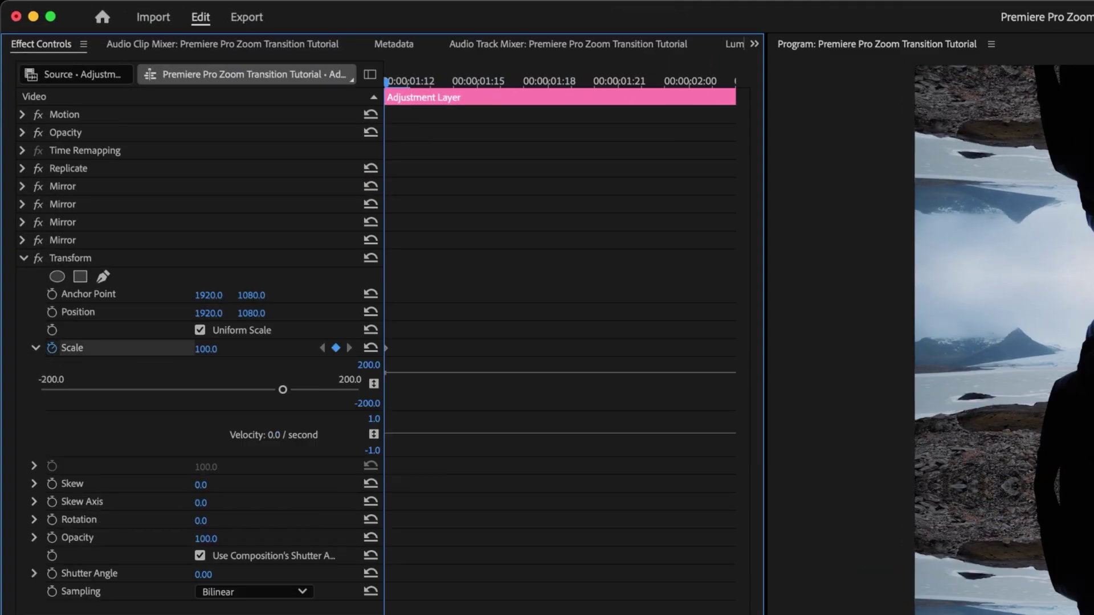
{"action": "left_click", "coordinate": [218, 345]}
{"action": "type", "text": "150"}
{"action": "key", "text": "Return"}
{"action": "key", "text": "shift+Right"}
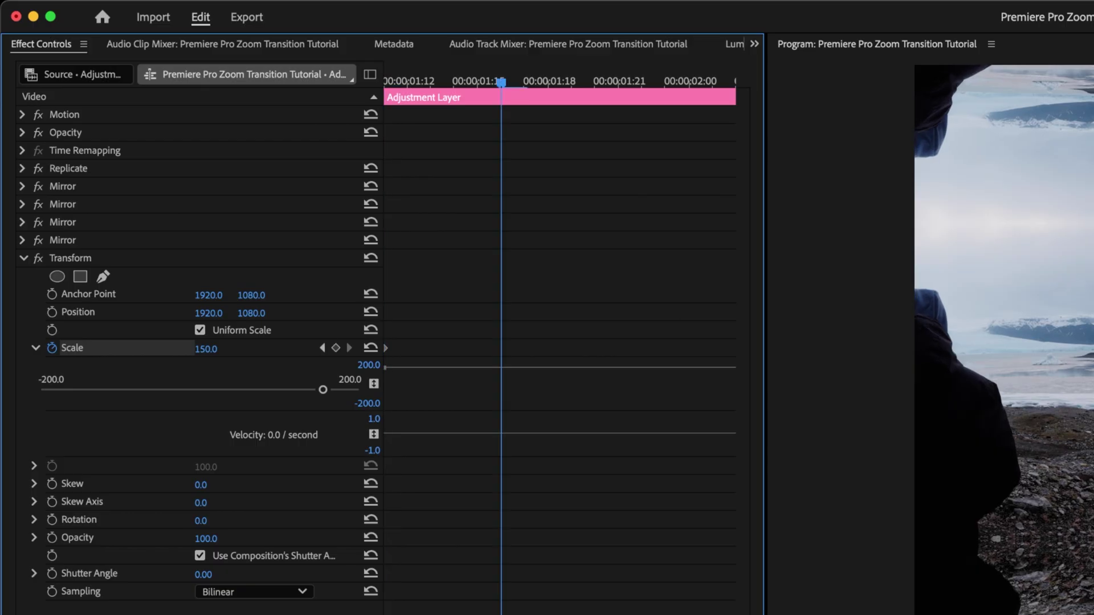
{"action": "key", "text": "shift+Right"}
{"action": "key", "text": "Right"}
{"action": "key", "text": "Right"}
{"action": "key", "text": "Right"}
{"action": "key", "text": "Right"}
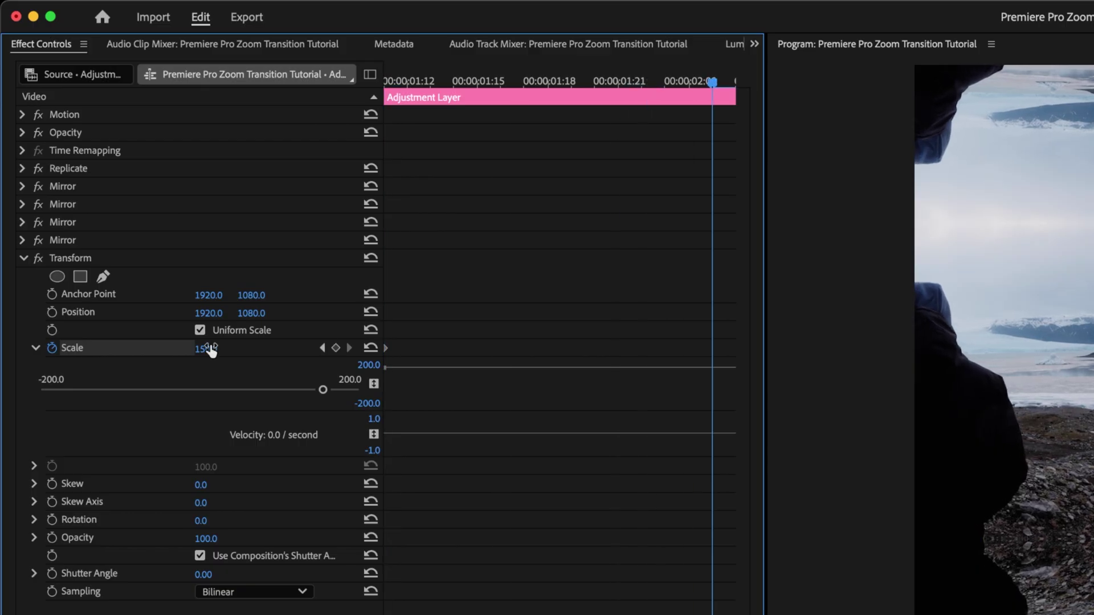
{"action": "type", "text": "300"}
{"action": "key", "text": "Return"}
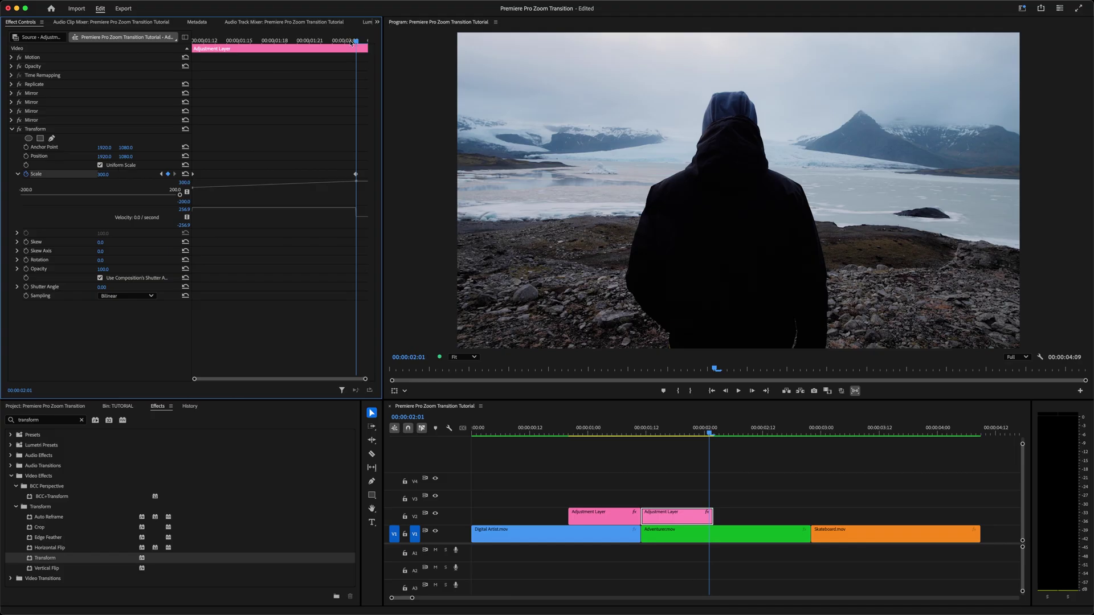
{"action": "mouse_move", "coordinate": [356, 40]}
{"action": "left_mouse_down"}
{"action": "mouse_move", "coordinate": [196, 44]}
{"action": "mouse_move", "coordinate": [351, 45]}
{"action": "left_mouse_up"}
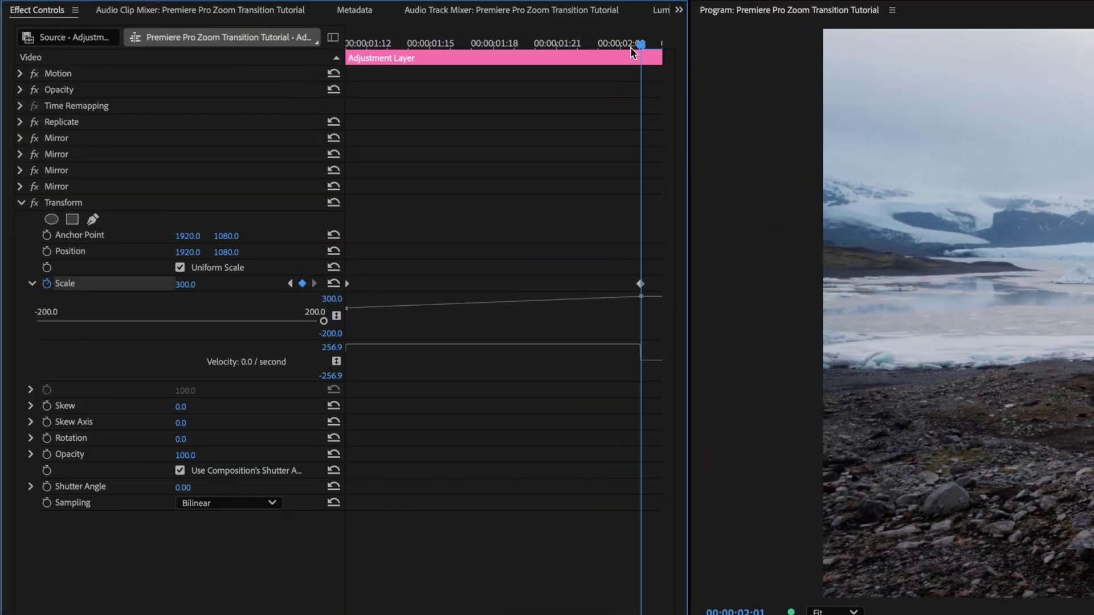
Apply Ease In and Ease Out to both Scale keyframes.
{"action": "left_click_drag", "start_coordinate": [656, 270], "coordinate": [345, 299]}
{"action": "right_click", "coordinate": [641, 285]}
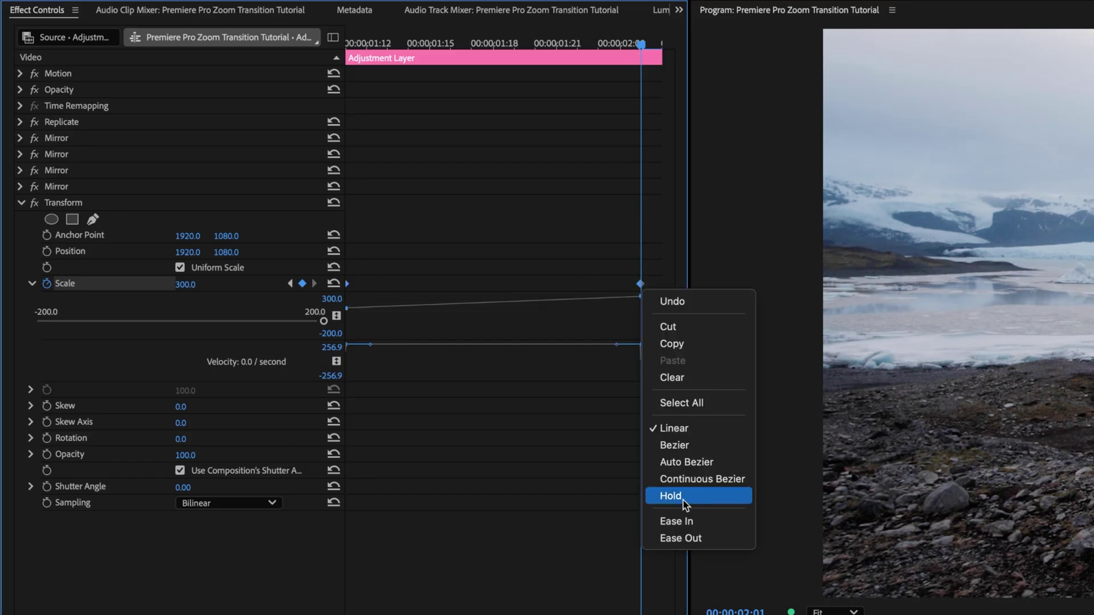
{"action": "left_click", "coordinate": [686, 521]}
{"action": "right_click", "coordinate": [641, 284]}
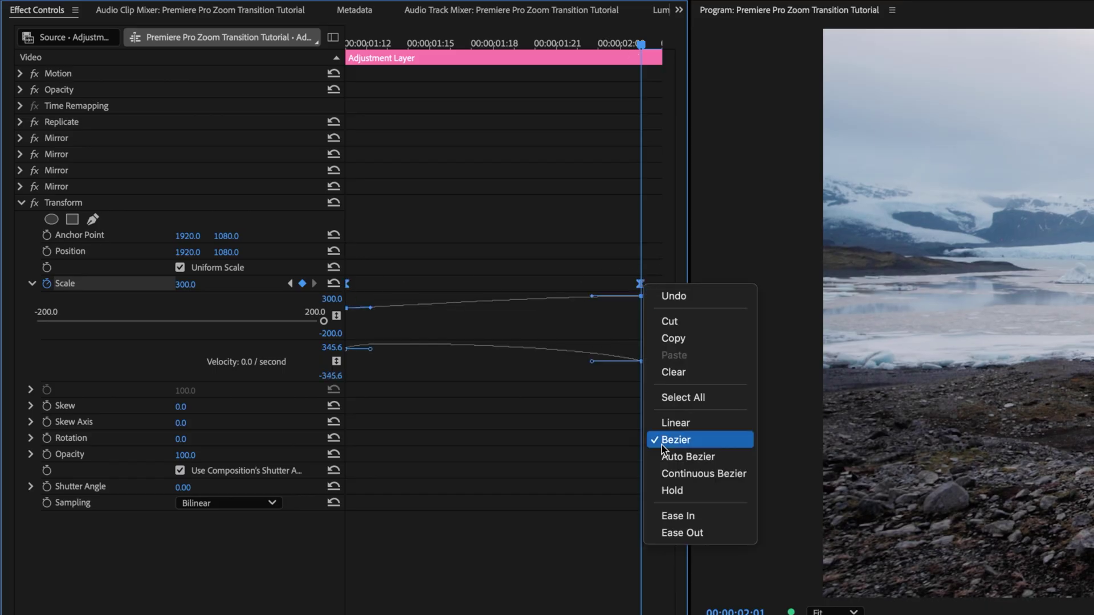
{"action": "left_click", "coordinate": [678, 535]}
Reshape the Scale Bezier handles for a sharp start and slow settle at the layer's end.
{"action": "left_click_drag", "start_coordinate": [485, 340], "coordinate": [476, 570]}
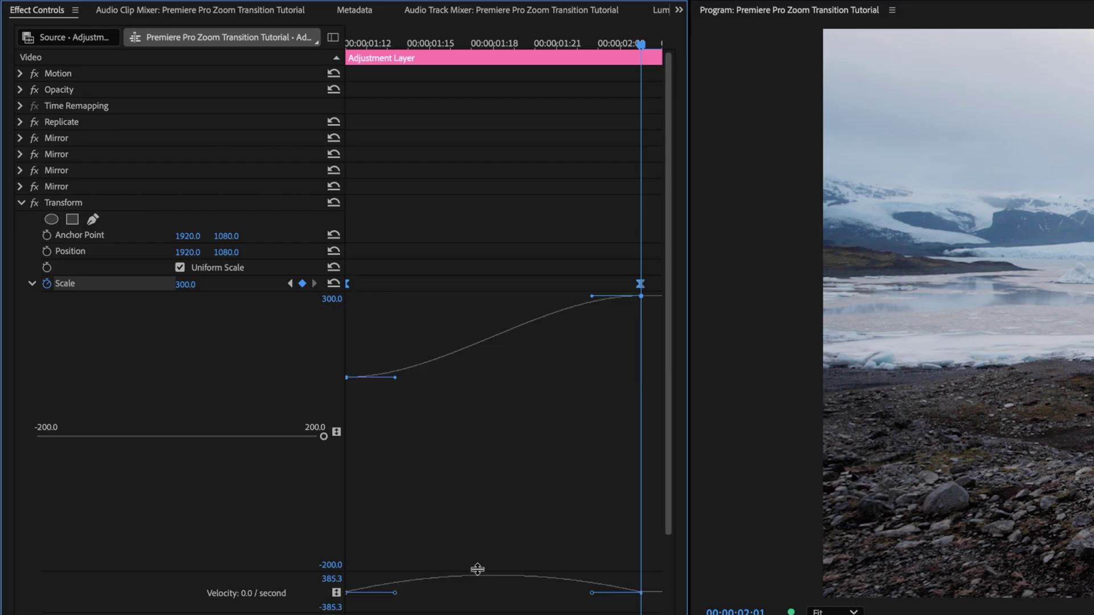
{"action": "left_click", "coordinate": [583, 379]}
{"action": "left_click", "coordinate": [641, 283]}
{"action": "left_click_drag", "start_coordinate": [593, 298], "coordinate": [440, 304]}
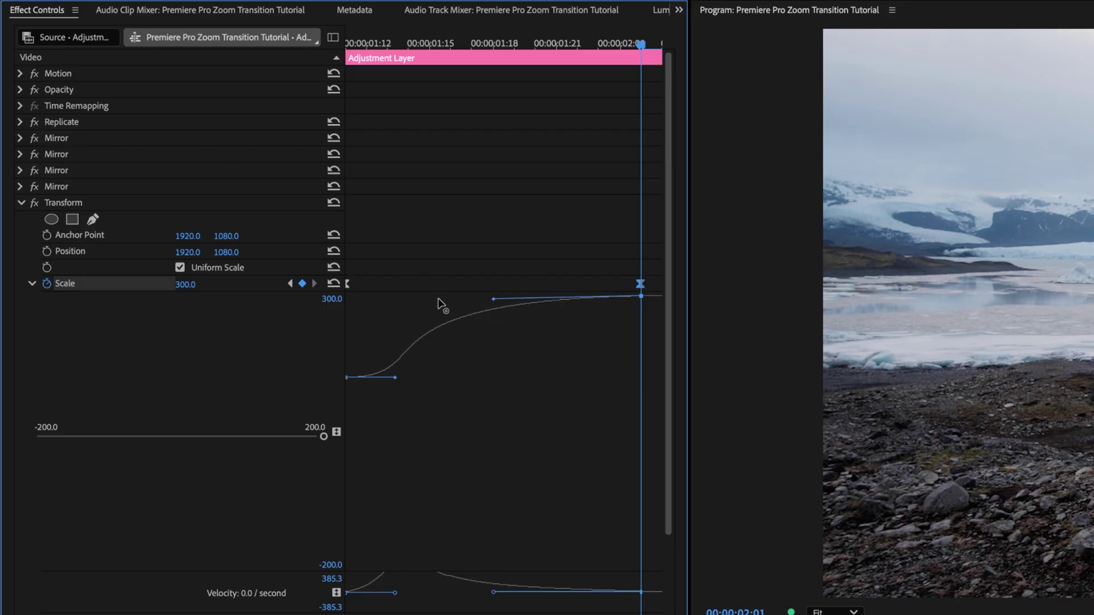
{"action": "left_click_drag", "start_coordinate": [395, 377], "coordinate": [350, 377]}
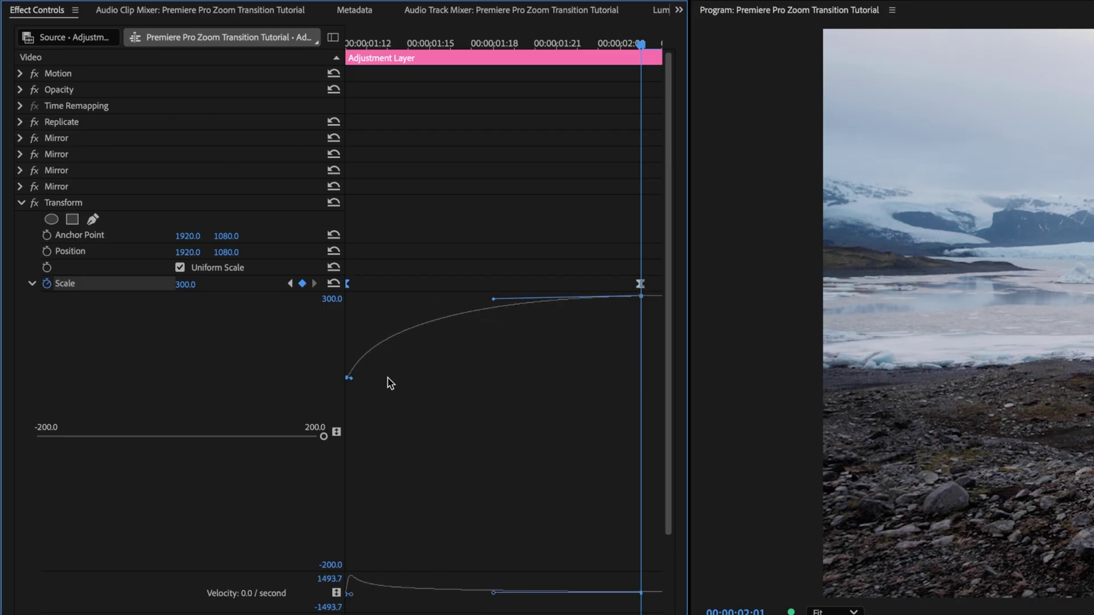
{"action": "left_click_drag", "start_coordinate": [641, 283], "coordinate": [660, 284]}
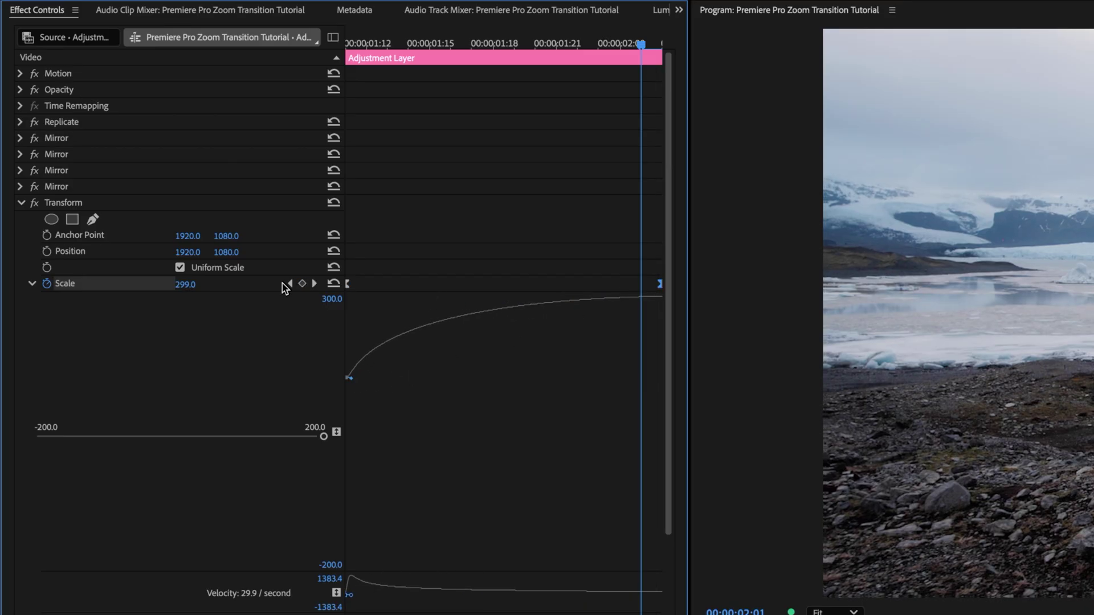
{"action": "left_click", "coordinate": [32, 283]}
Turn off Use Composition's Shutter Angle and set the Transform Shutter Angle to 360.
{"action": "left_click", "coordinate": [180, 381]}
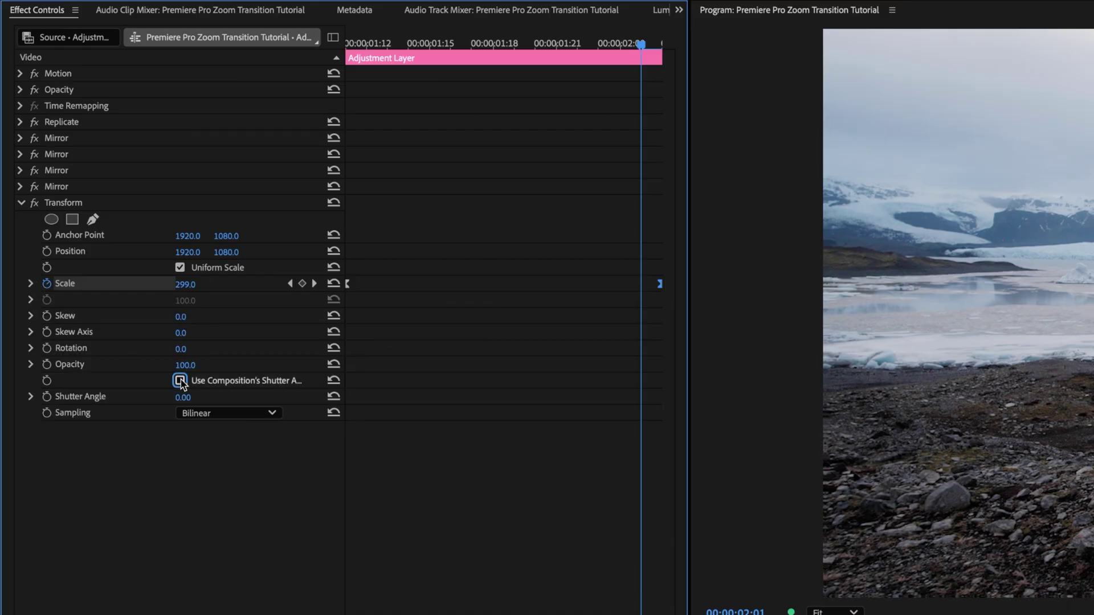
{"action": "left_click", "coordinate": [183, 398]}
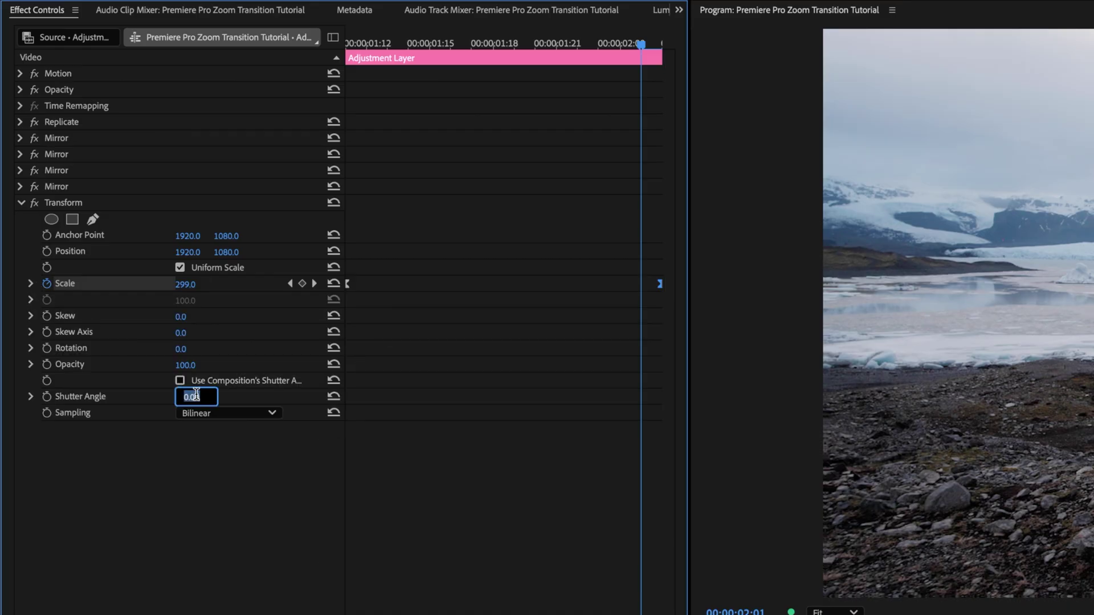
{"action": "type", "text": "360"}
{"action": "key", "text": "Return"}
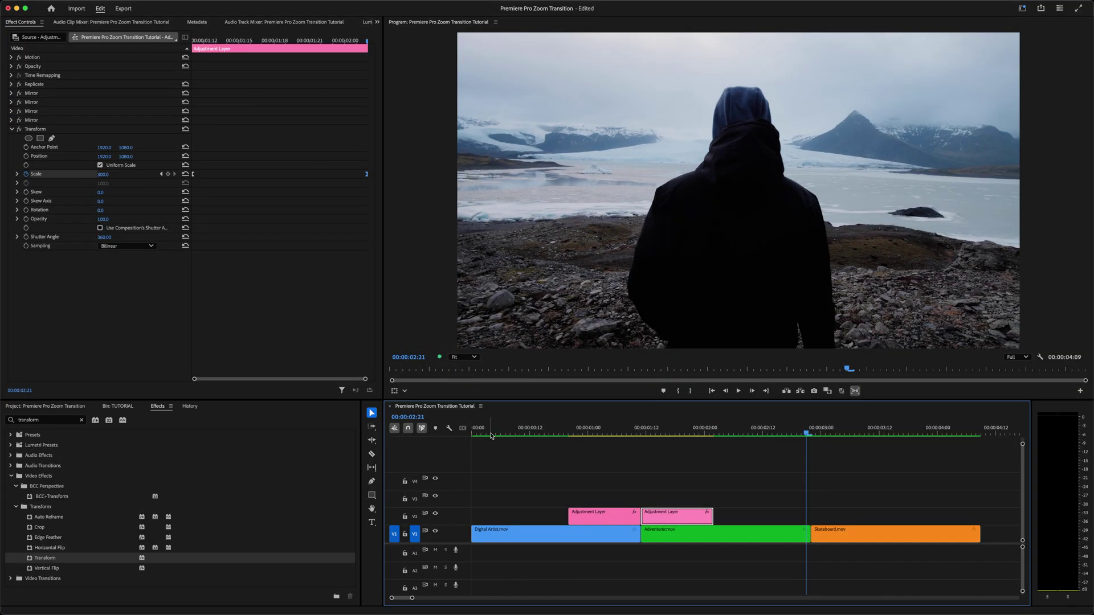
Copy the first V2 adjustment layer onto V3 and stretch it across both V2 layers.
{"action": "left_click", "coordinate": [569, 434]}
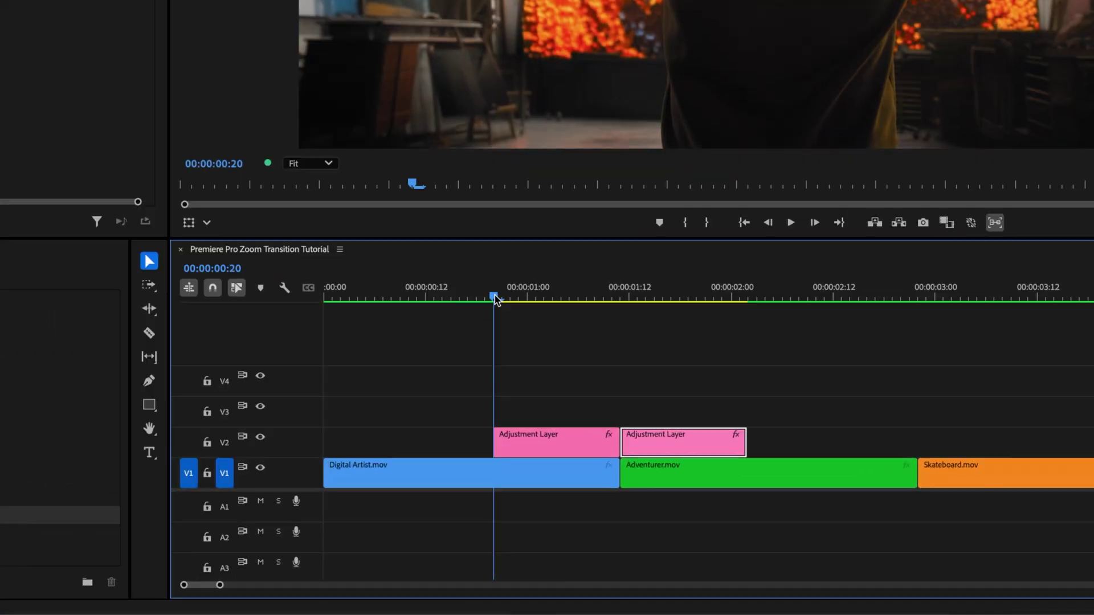
{"action": "left_click", "coordinate": [598, 512]}
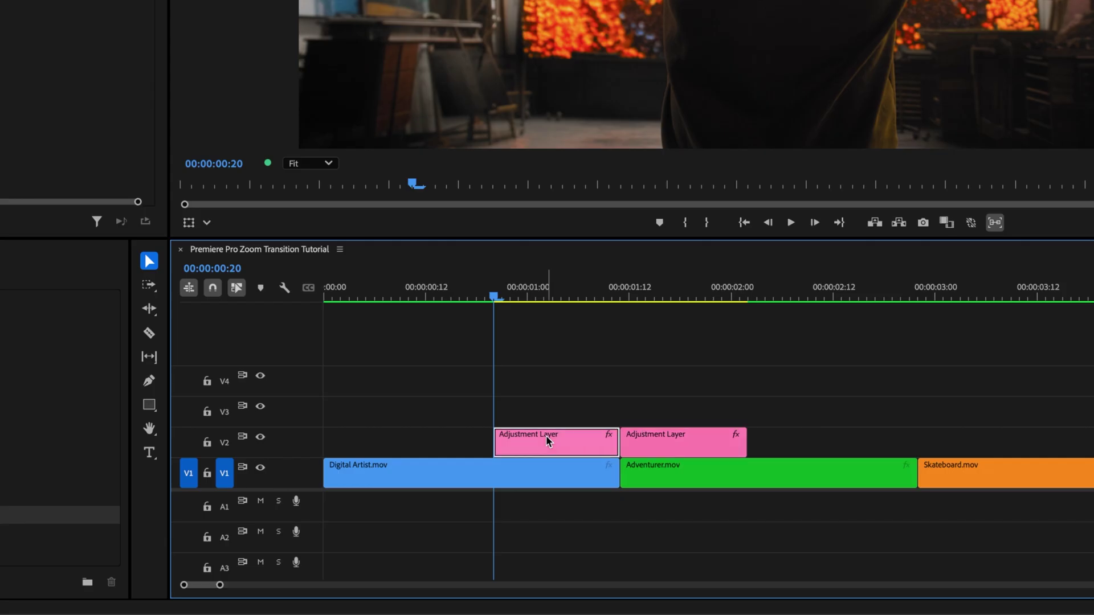
{"action": "key", "text": "alt"}
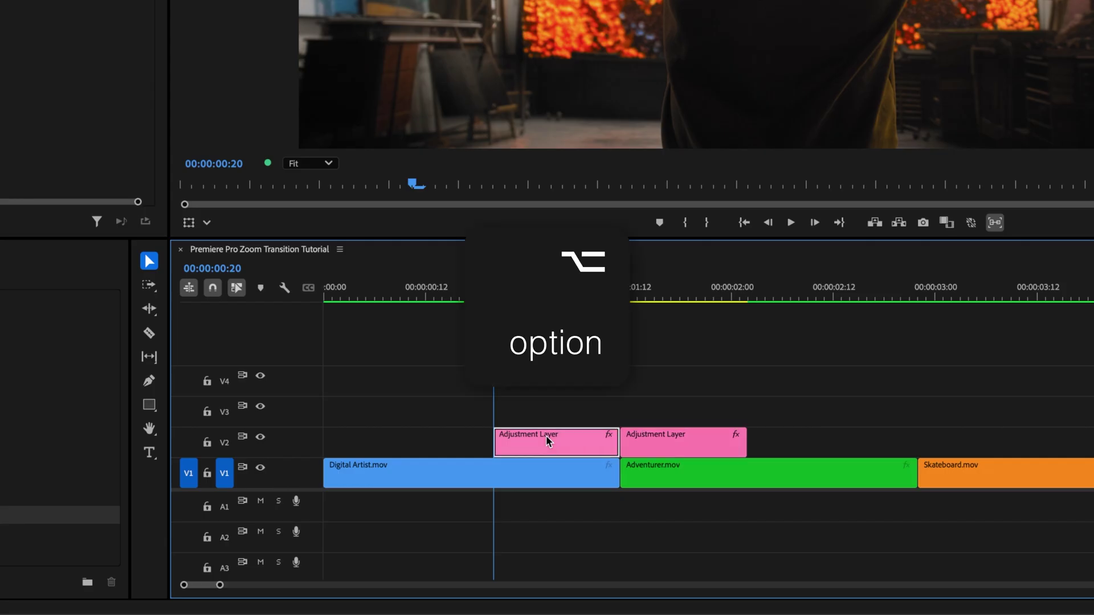
{"action": "left_click_drag", "start_coordinate": [546, 435], "coordinate": [546, 422]}
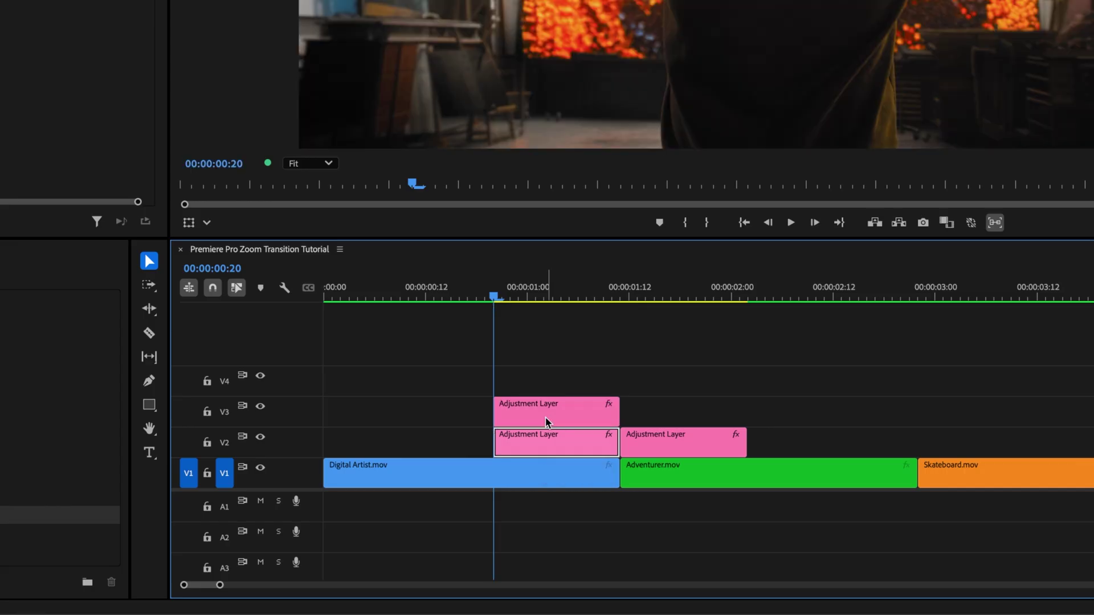
{"action": "left_click_drag", "start_coordinate": [618, 411], "coordinate": [746, 412]}
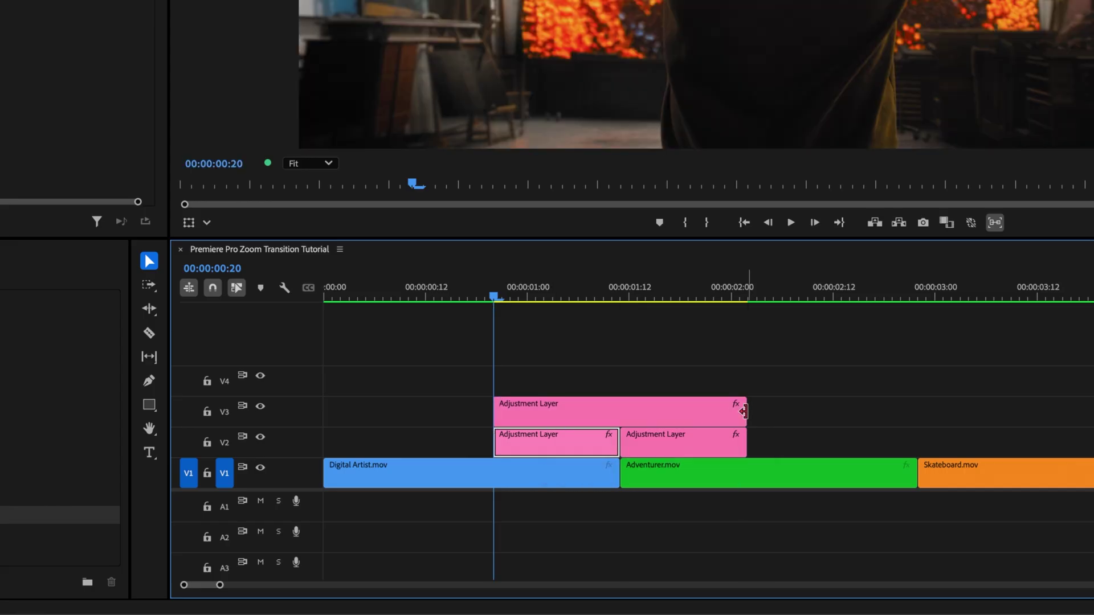
{"action": "left_click", "coordinate": [613, 416]}
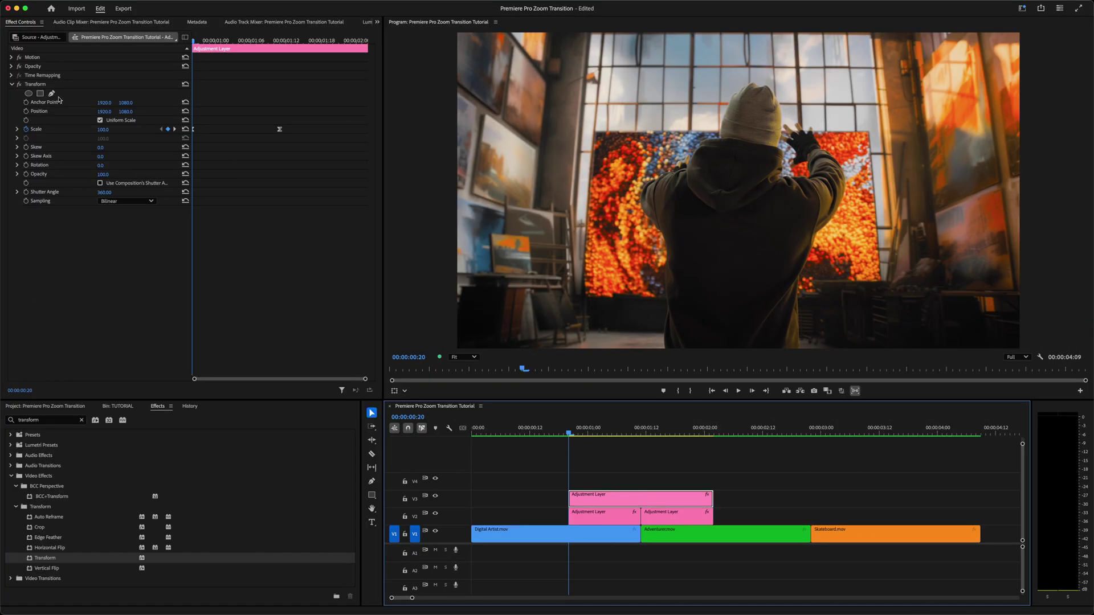
Apply Lens Distortion to the V3 adjustment layer and test the Curvature slider, leaving it at 0.
{"action": "double_click", "coordinate": [34, 422]}
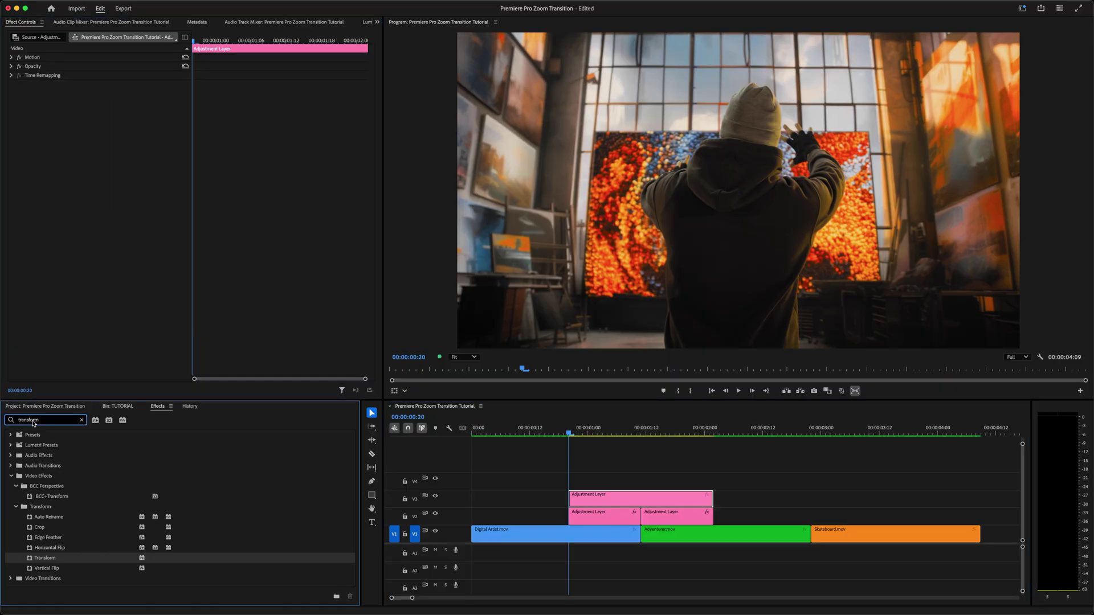
{"action": "type", "text": "lens distortion"}
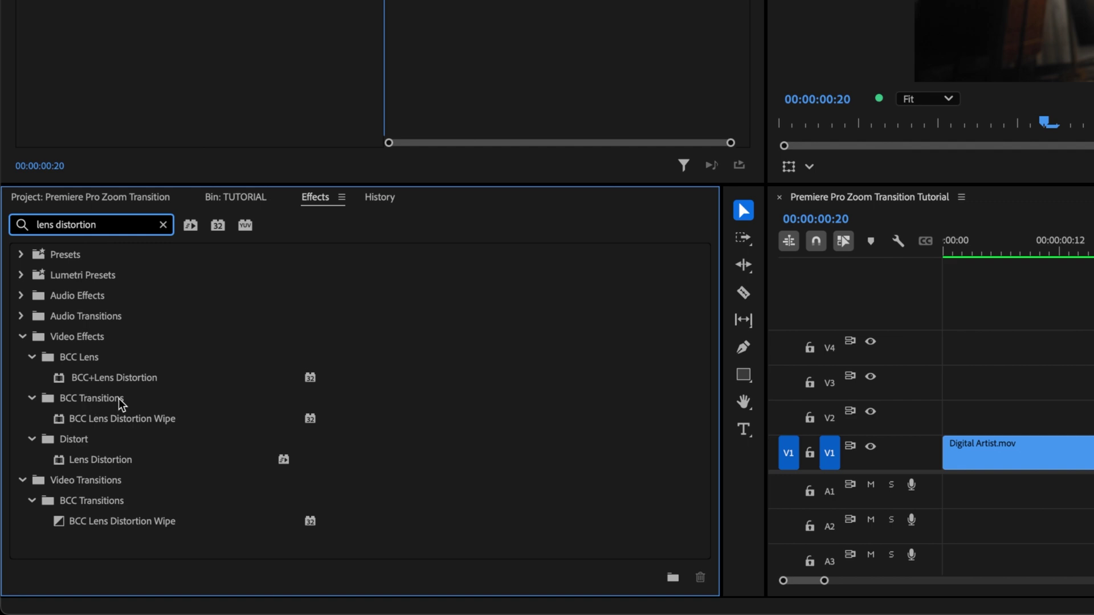
{"action": "left_click", "coordinate": [94, 458]}
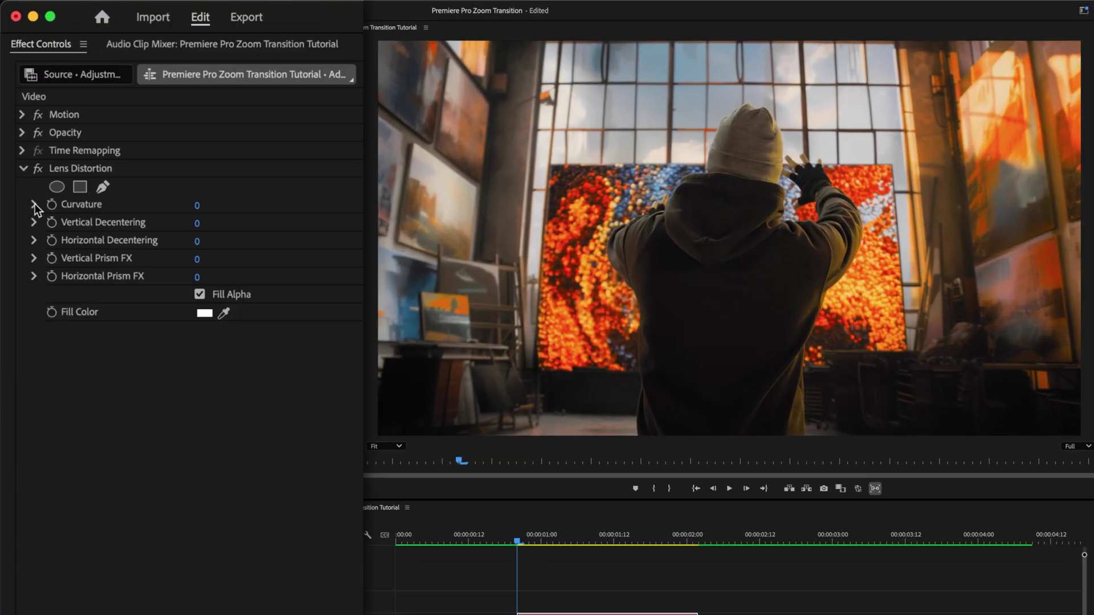
{"action": "left_click", "coordinate": [17, 103]}
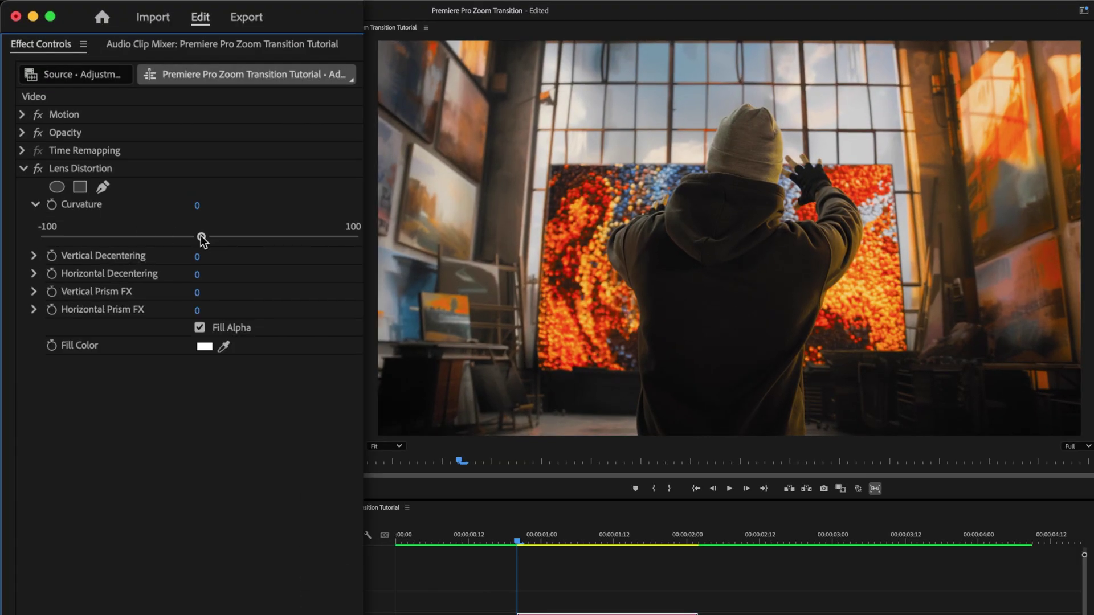
{"action": "left_click_drag", "start_coordinate": [100, 119], "coordinate": [72, 118]}
{"action": "left_click_drag", "start_coordinate": [145, 238], "coordinate": [202, 240]}
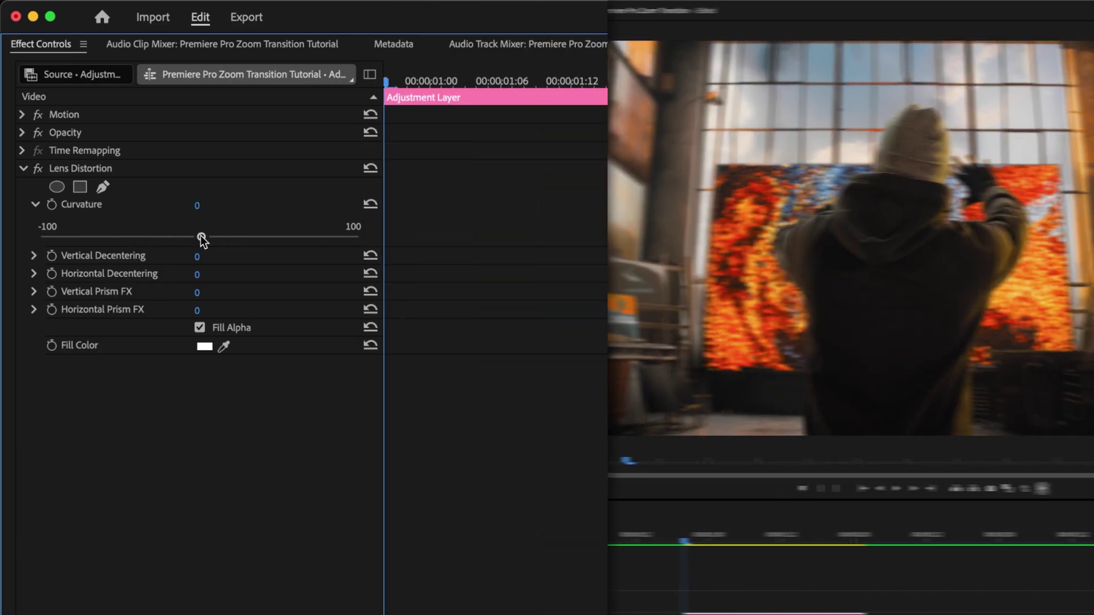
Keyframe Lens Distortion Curvature at 0 at the layer's start and end, with -30 at the cut.
{"action": "left_click", "coordinate": [52, 205]}
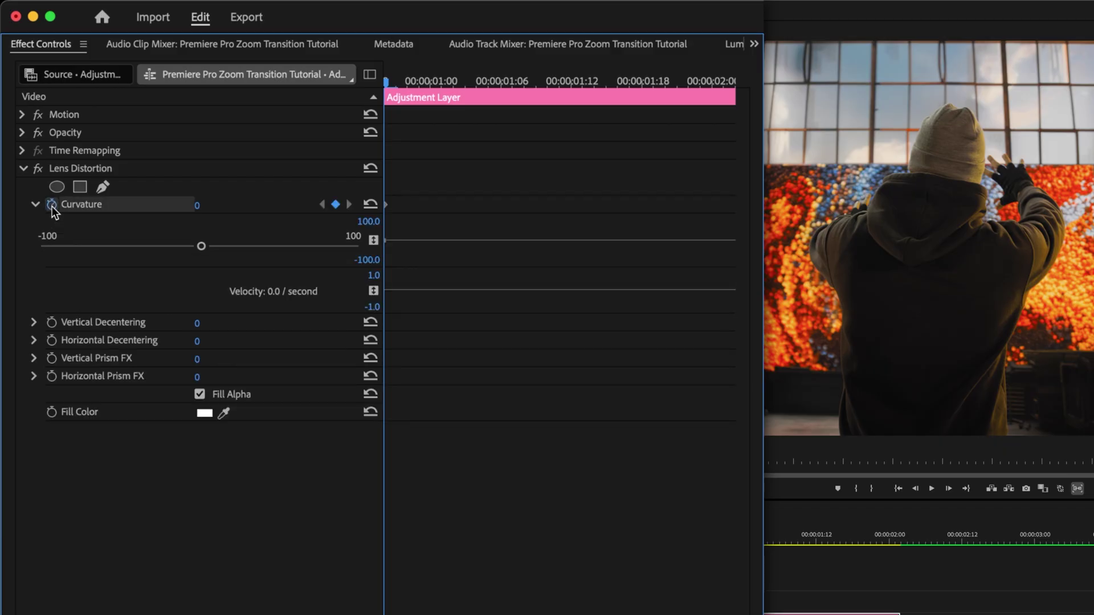
{"action": "key", "text": "shift+Right"}
{"action": "key", "text": "shift+Right"}
{"action": "key", "text": "shift+Right"}
{"action": "left_click", "coordinate": [336, 205]}
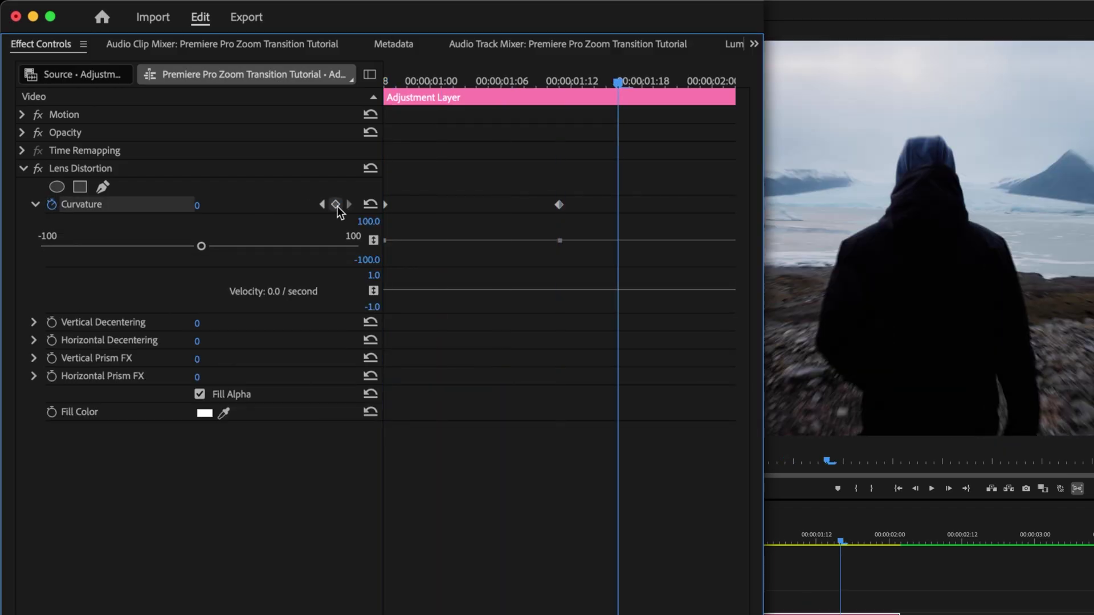
{"action": "key", "text": "Down"}
{"action": "left_click", "coordinate": [336, 204]}
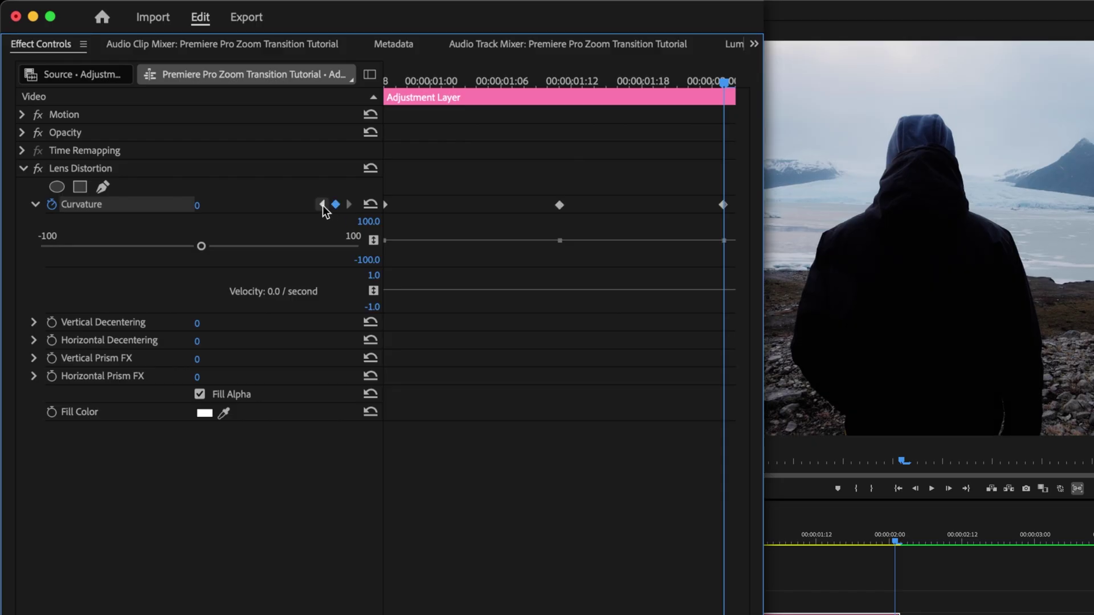
{"action": "left_click", "coordinate": [322, 204]}
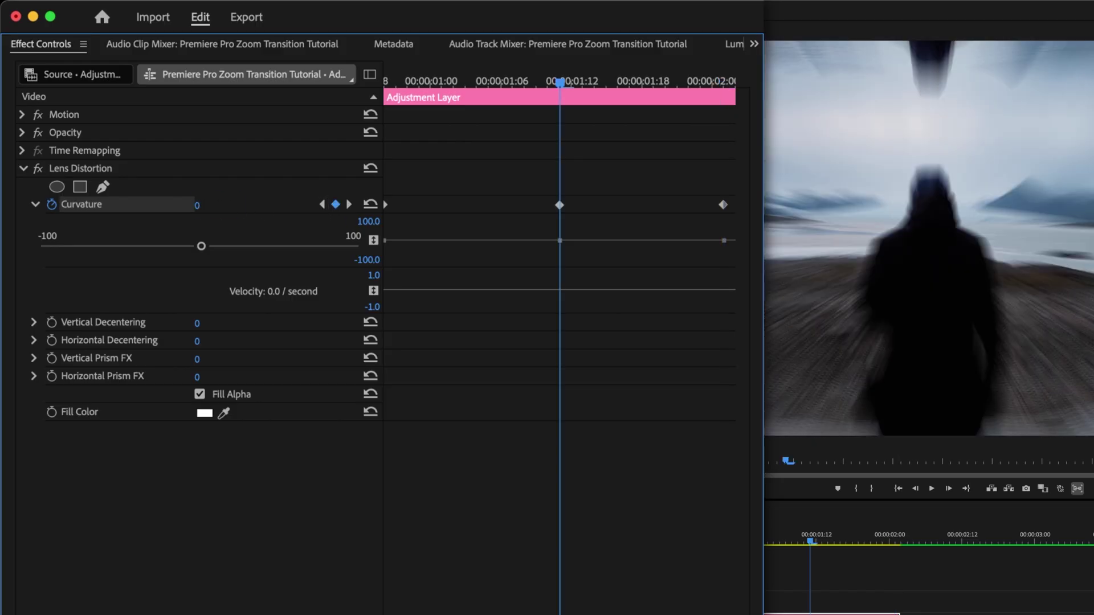
{"action": "left_click", "coordinate": [197, 205]}
{"action": "type", "text": "-30"}
{"action": "key", "text": "Return"}
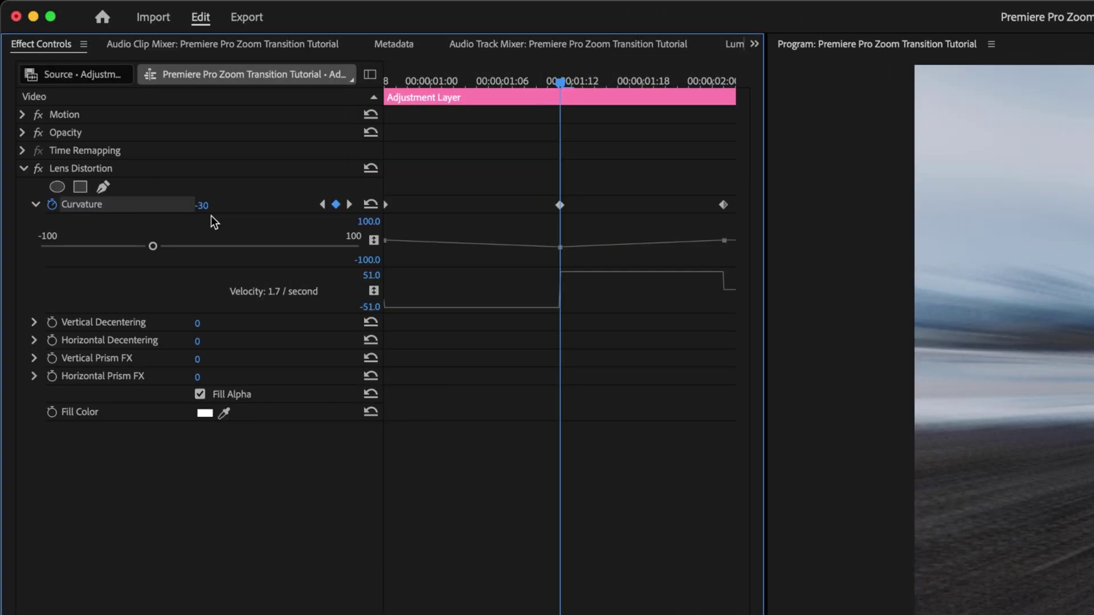
Apply Ease In and Ease Out to all the Curvature keyframes.
{"action": "left_click_drag", "start_coordinate": [729, 182], "coordinate": [391, 214]}
{"action": "right_click", "coordinate": [559, 206]}
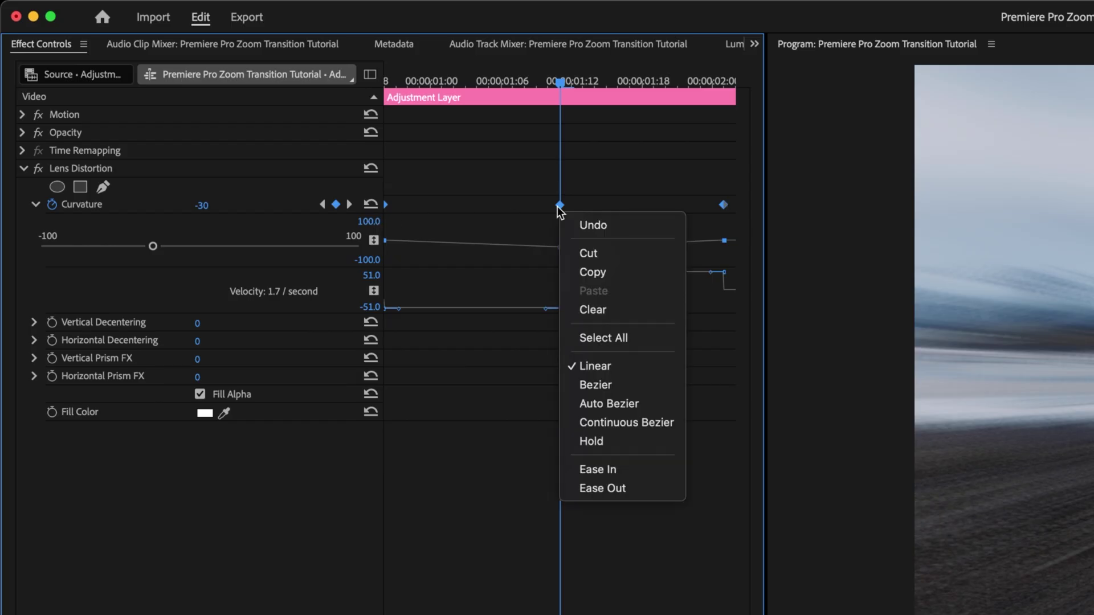
{"action": "left_click", "coordinate": [599, 471]}
{"action": "right_click", "coordinate": [560, 205]}
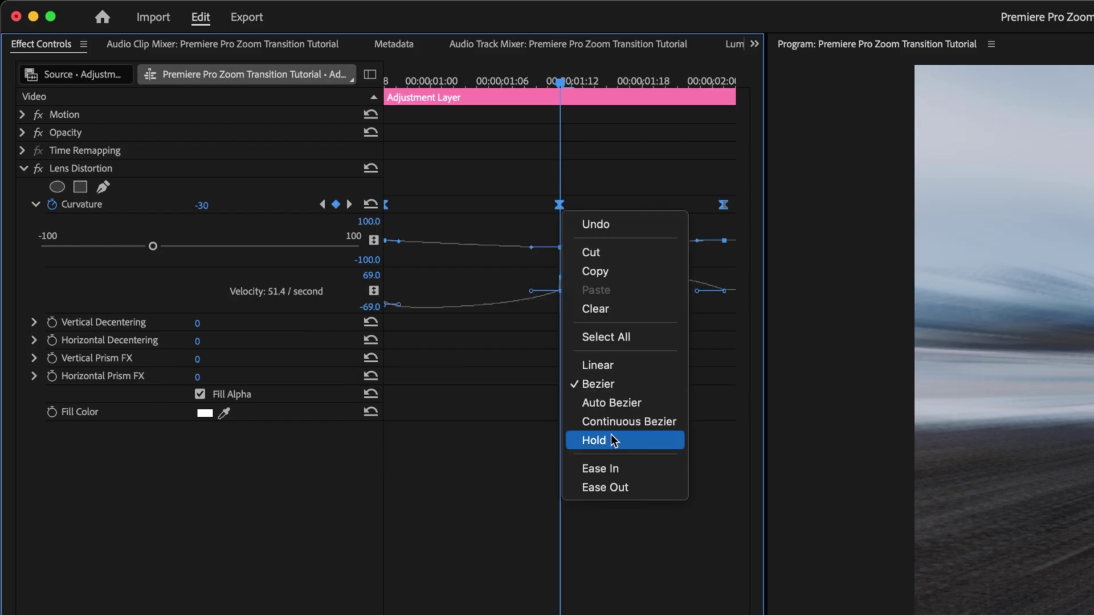
{"action": "left_click", "coordinate": [609, 482]}
Reshape the Curvature Bezier handles for a sharp dip into the cut, then preview the transition.
{"action": "left_click_drag", "start_coordinate": [510, 267], "coordinate": [518, 515]}
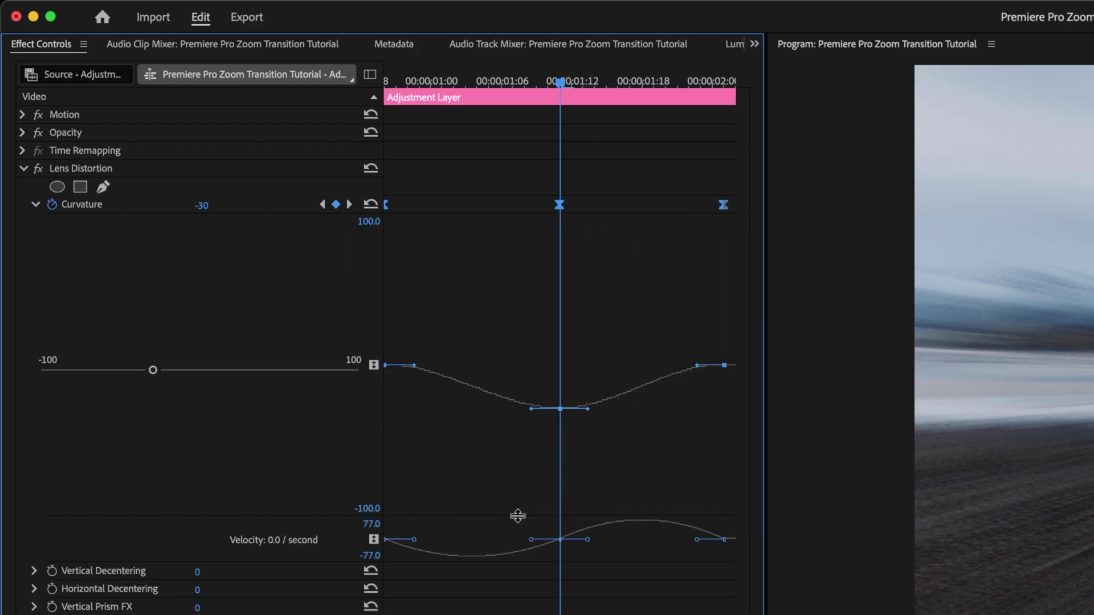
{"action": "left_click", "coordinate": [724, 365]}
{"action": "left_click_drag", "start_coordinate": [696, 364], "coordinate": [592, 371]}
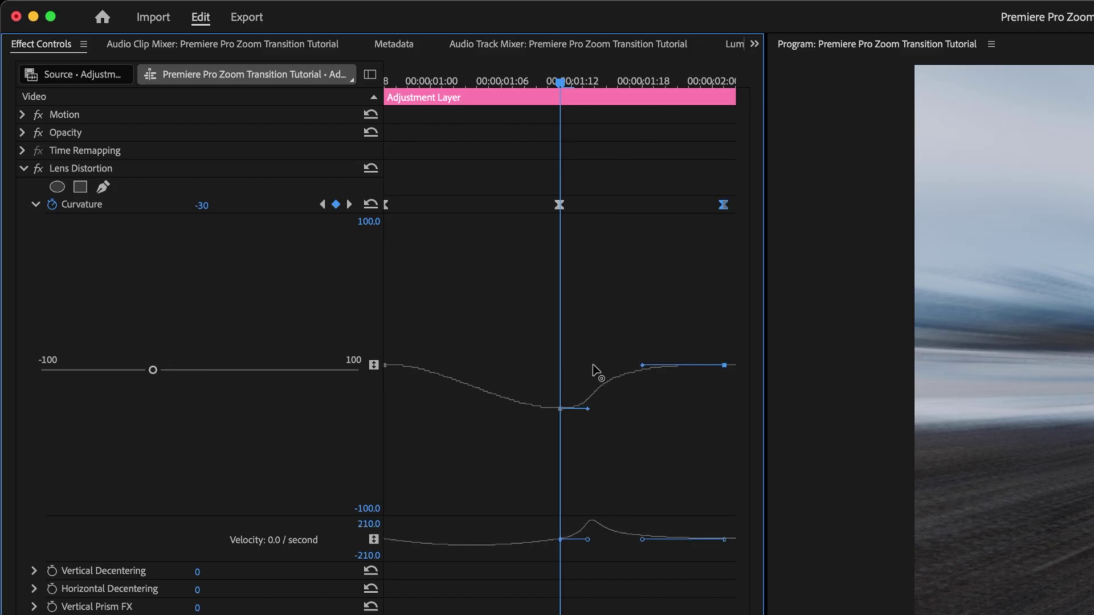
{"action": "left_click_drag", "start_coordinate": [589, 410], "coordinate": [570, 412]}
{"action": "left_click_drag", "start_coordinate": [420, 368], "coordinate": [484, 370]}
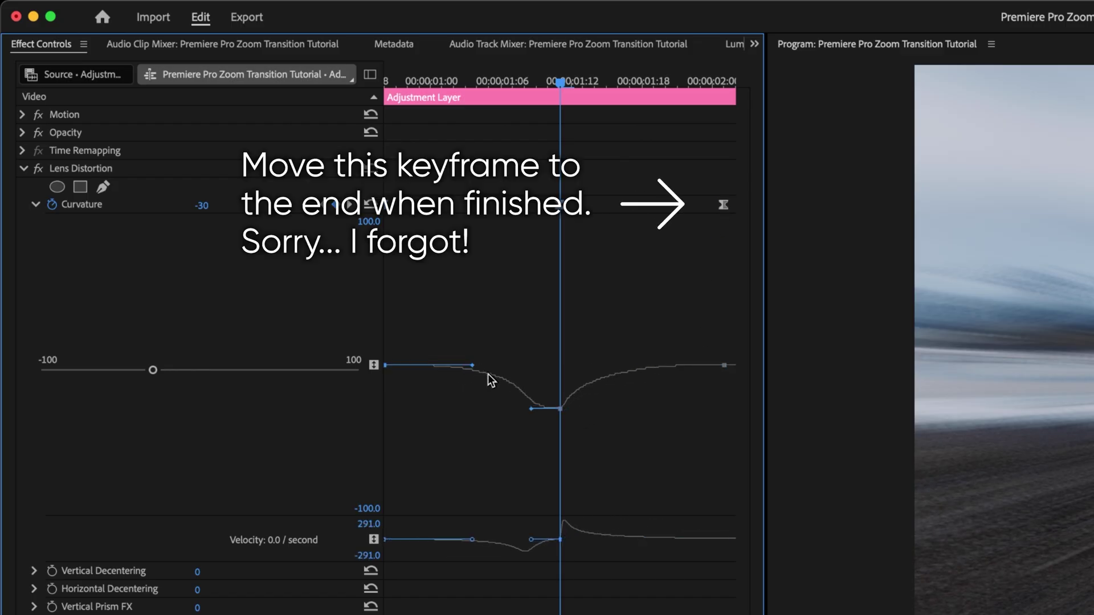
{"action": "left_click_drag", "start_coordinate": [533, 411], "coordinate": [559, 410]}
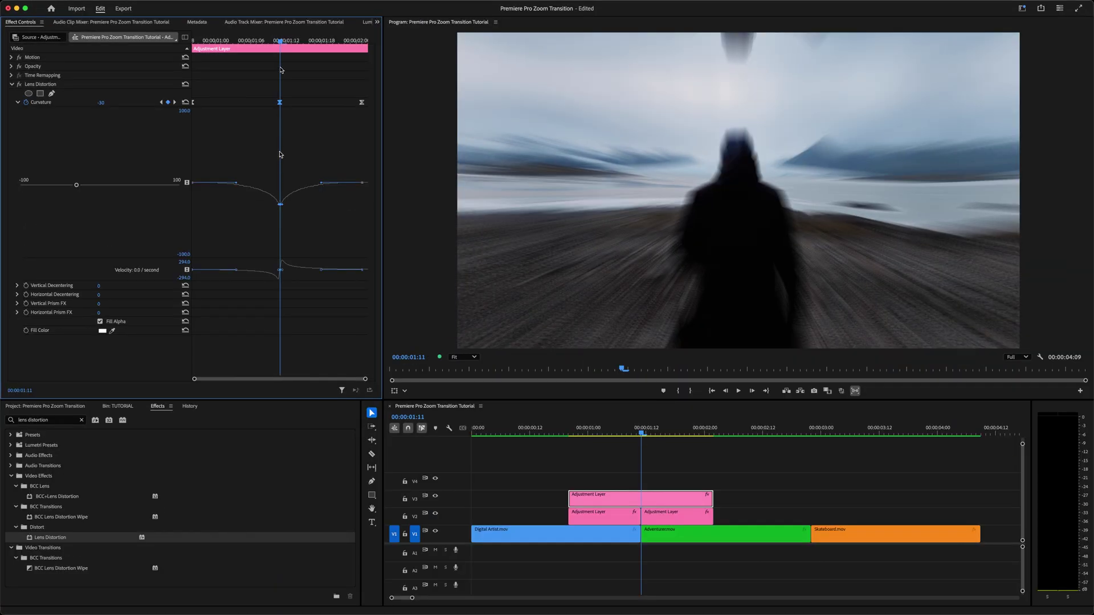
{"action": "left_click_drag", "start_coordinate": [282, 42], "coordinate": [215, 44]}
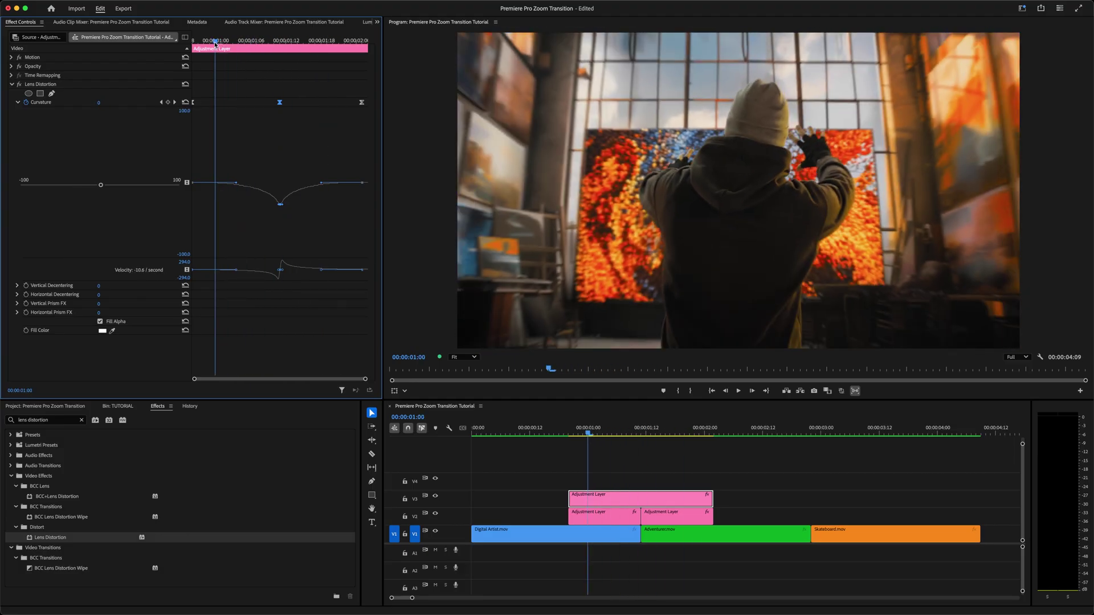
{"action": "left_click", "coordinate": [436, 516]}
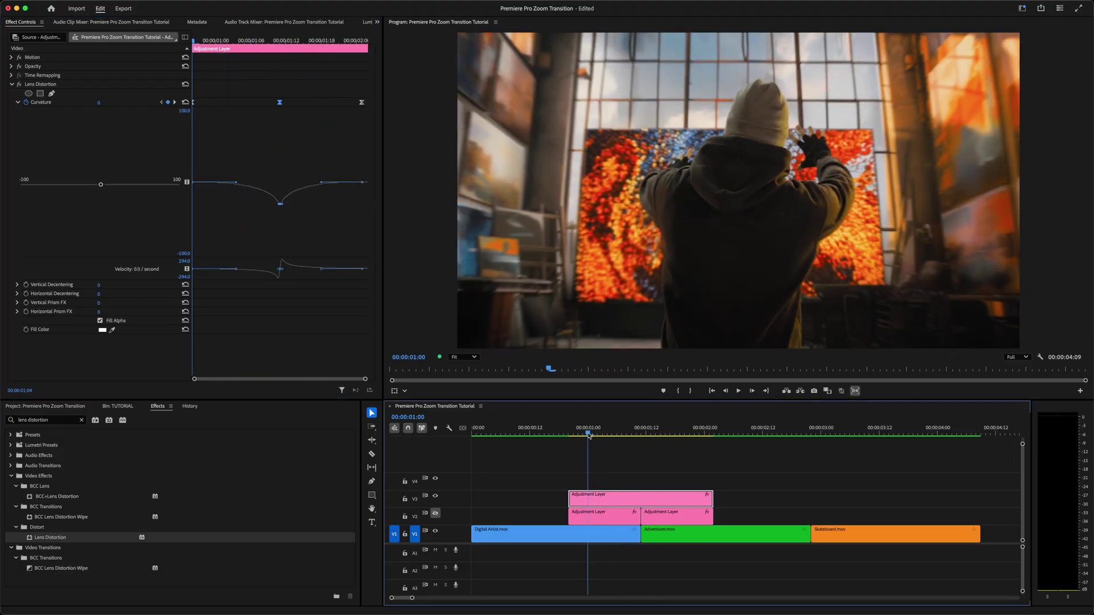
{"action": "mouse_move", "coordinate": [590, 436]}
{"action": "left_mouse_down"}
{"action": "mouse_move", "coordinate": [572, 436]}
{"action": "mouse_move", "coordinate": [705, 436]}
{"action": "mouse_move", "coordinate": [584, 434]}
{"action": "left_mouse_up"}
Copy all three adjustment layers onto the Adventurer.mov–Skateboard.mov cut, then return to the sequence start.
{"action": "left_click_drag", "start_coordinate": [555, 474], "coordinate": [689, 519]}
{"action": "key", "text": "alt"}
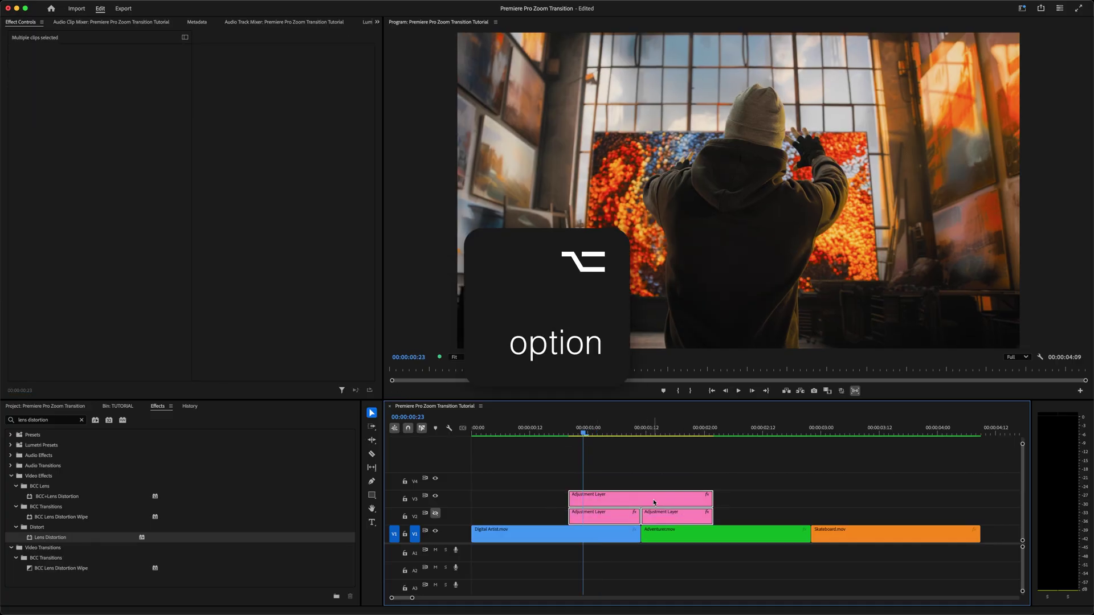
{"action": "left_click_drag", "start_coordinate": [653, 499], "coordinate": [824, 500]}
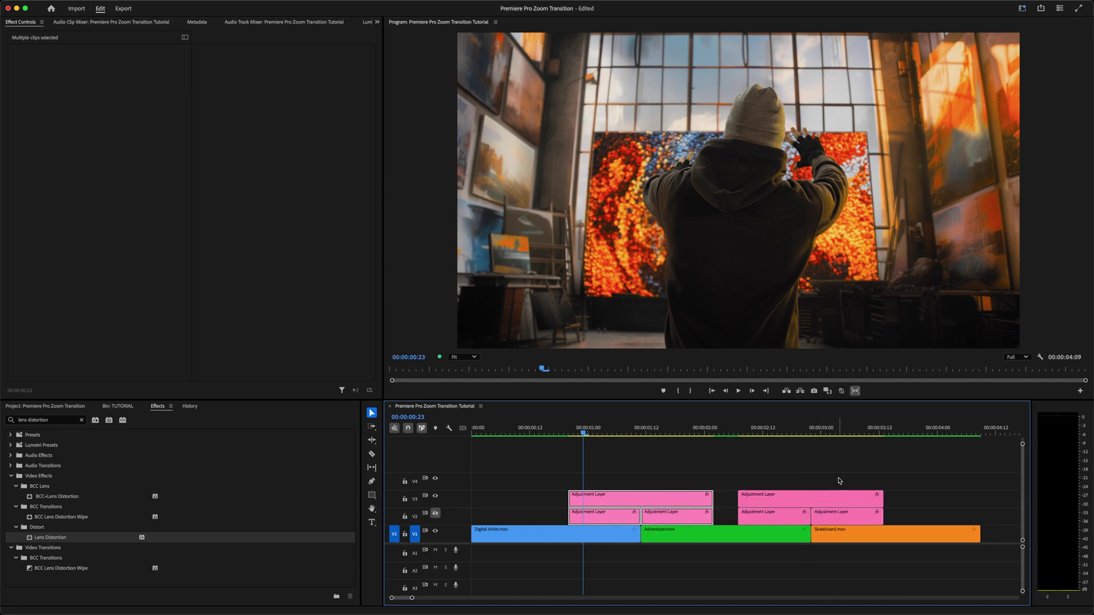
{"action": "key", "text": "Home"}
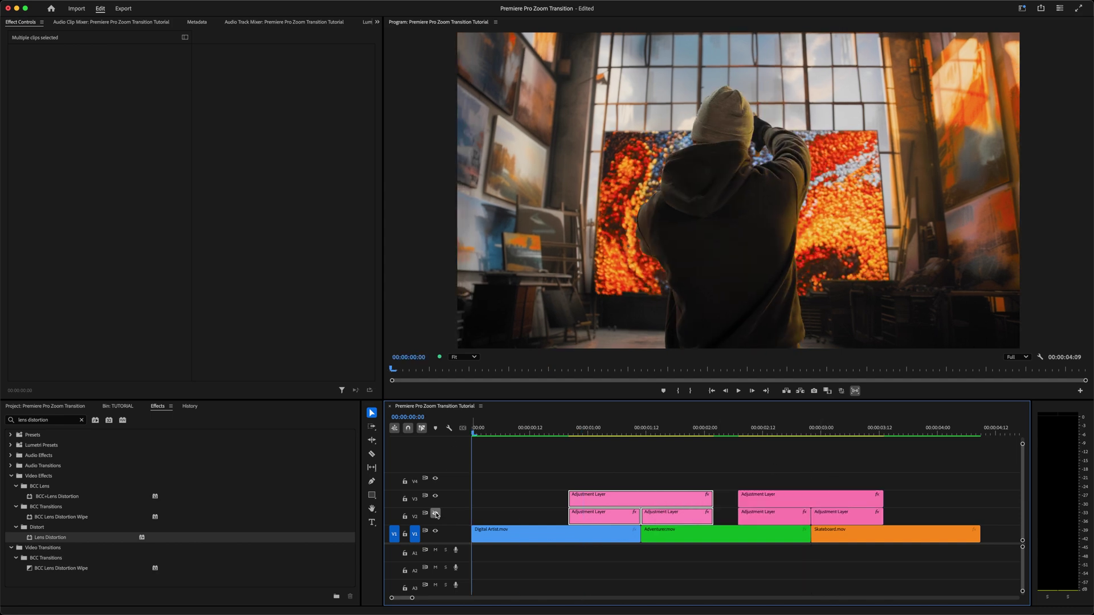